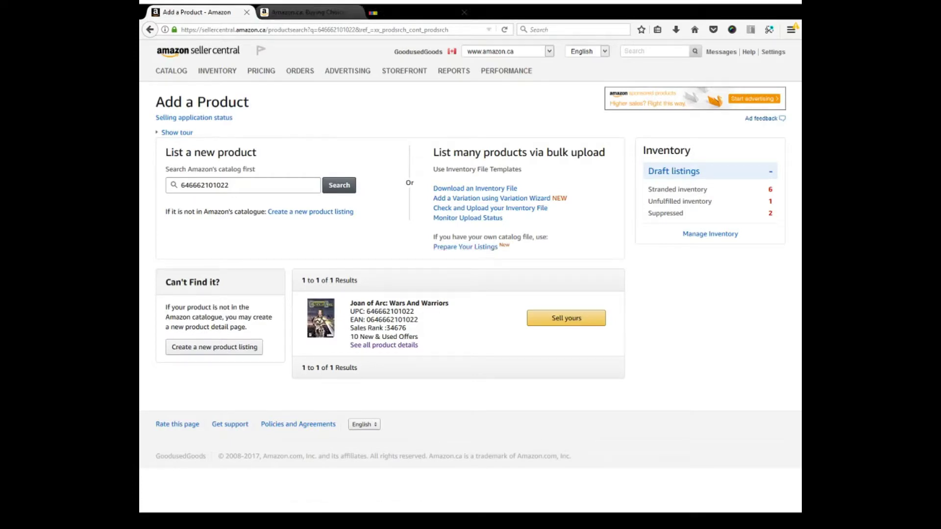
Step: View Amazon's used offers for Joan of Arc
{"action": "left_click", "coordinate": [294, 12]}
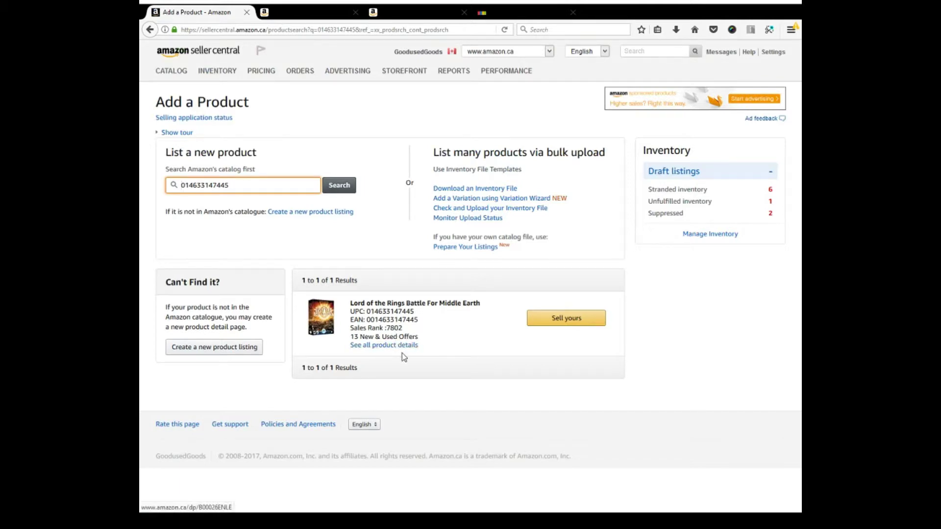
Step: Open the full Lord of the Rings product page and close the old Joan of Arc and eBay tabs
{"action": "left_click", "coordinate": [400, 349]}
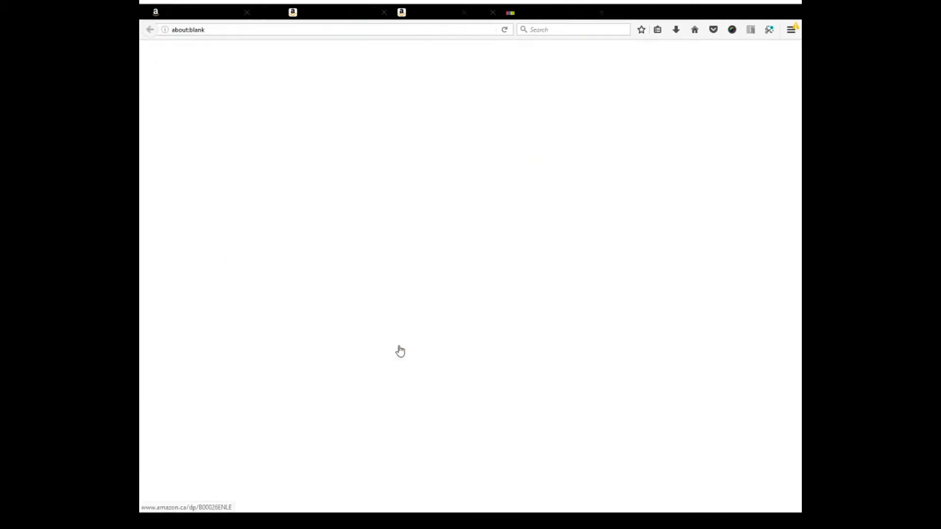
{"action": "left_click", "coordinate": [425, 14]}
{"action": "left_click", "coordinate": [463, 12]}
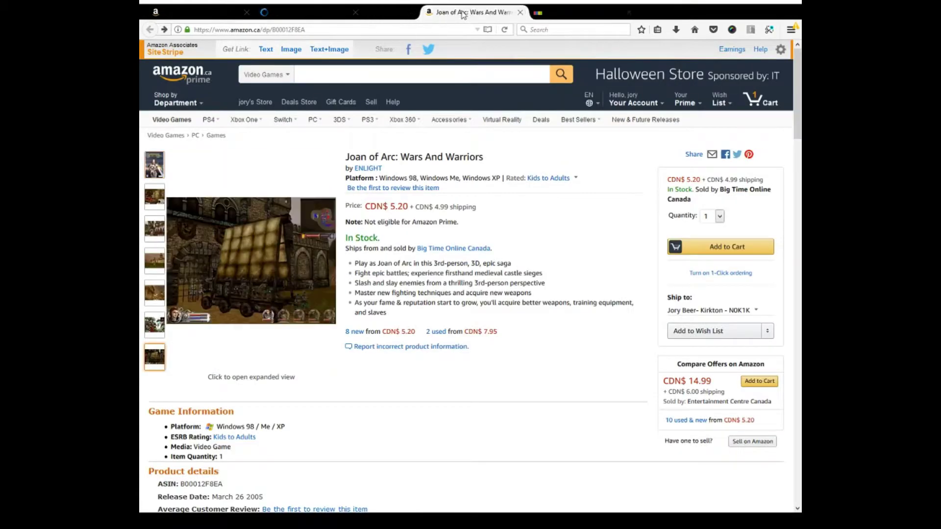
{"action": "left_click", "coordinate": [464, 12]}
{"action": "left_click", "coordinate": [307, 13]}
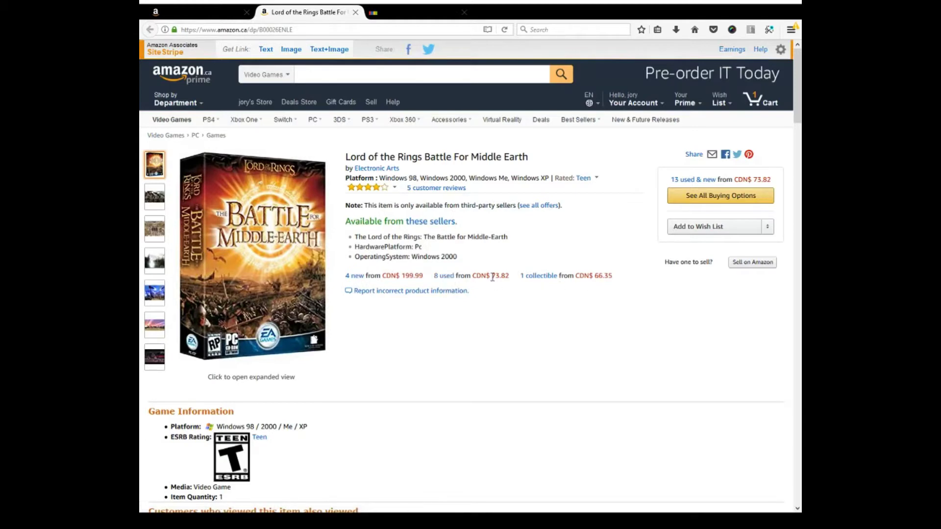
Step: Review the 8 used offers, reading the first two full descriptions, then return to Seller Central
{"action": "left_click", "coordinate": [444, 277]}
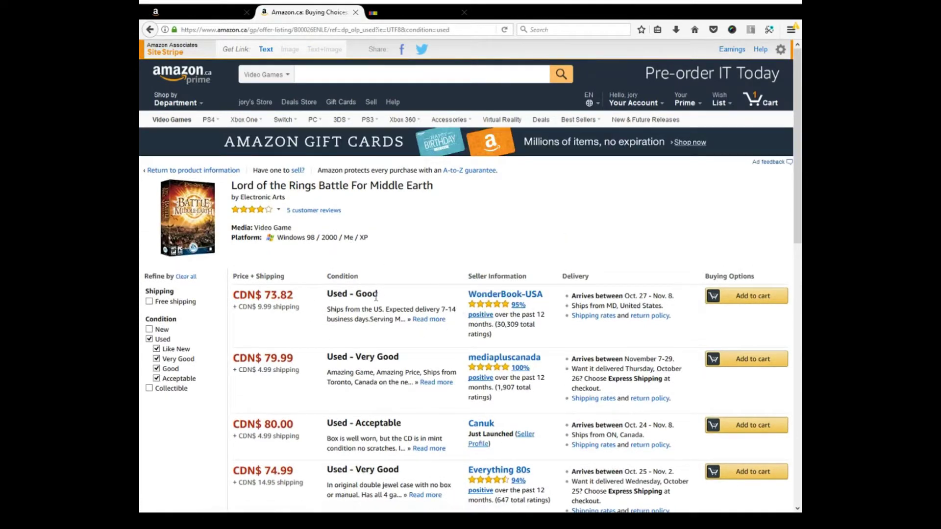
{"action": "scroll", "coordinate": [377, 295], "scroll_direction": "down", "scroll_amount": 3}
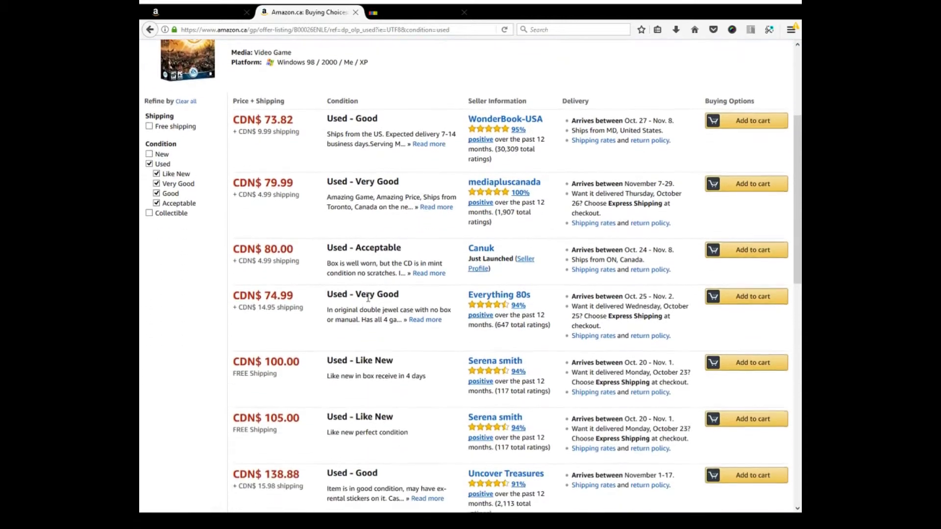
{"action": "scroll", "coordinate": [368, 296], "scroll_direction": "up", "scroll_amount": 2}
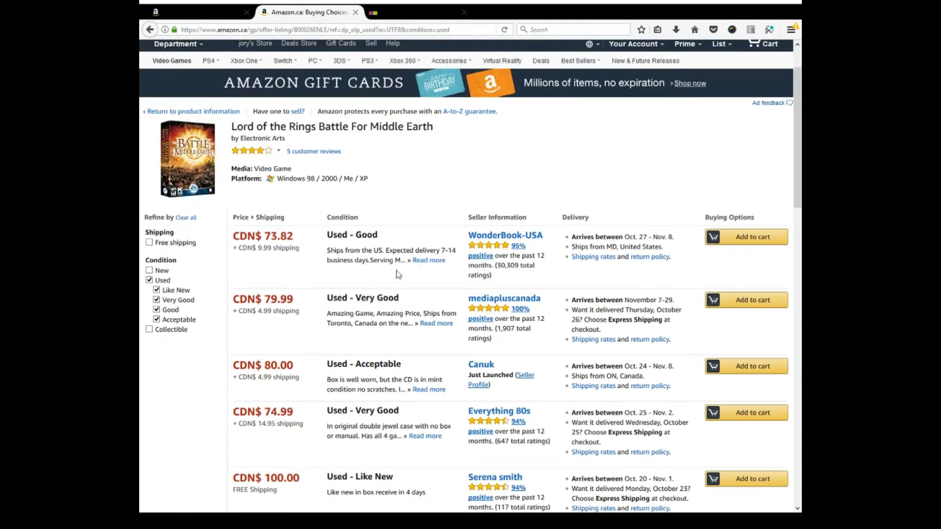
{"action": "left_click", "coordinate": [429, 260]}
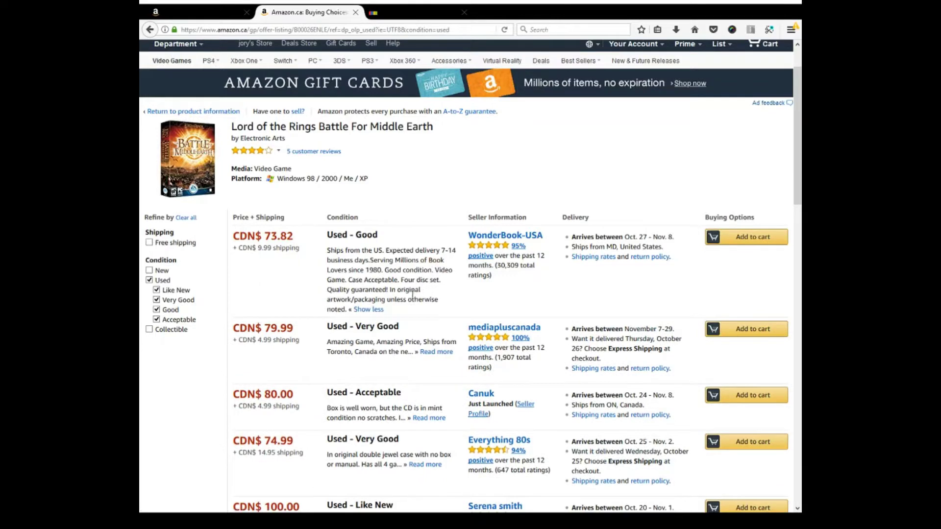
{"action": "scroll", "coordinate": [418, 297], "scroll_direction": "down", "scroll_amount": 1}
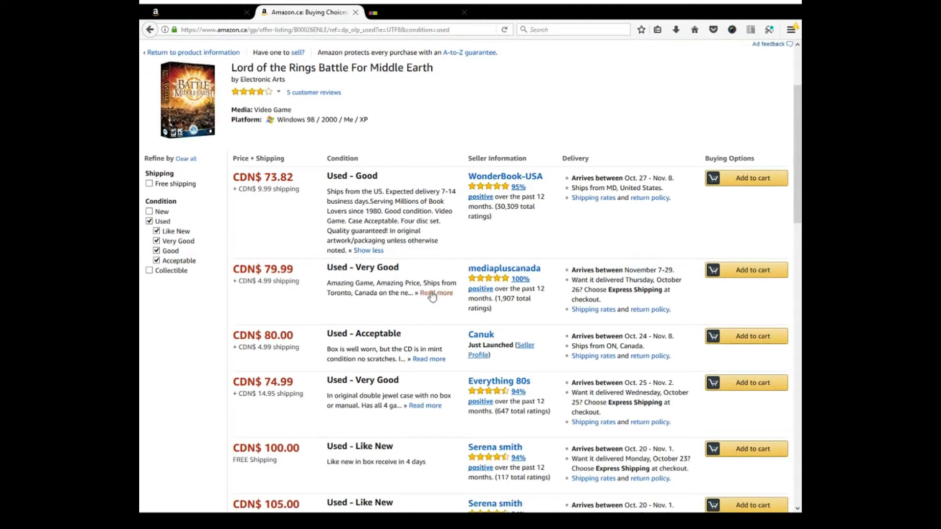
{"action": "left_click", "coordinate": [444, 294]}
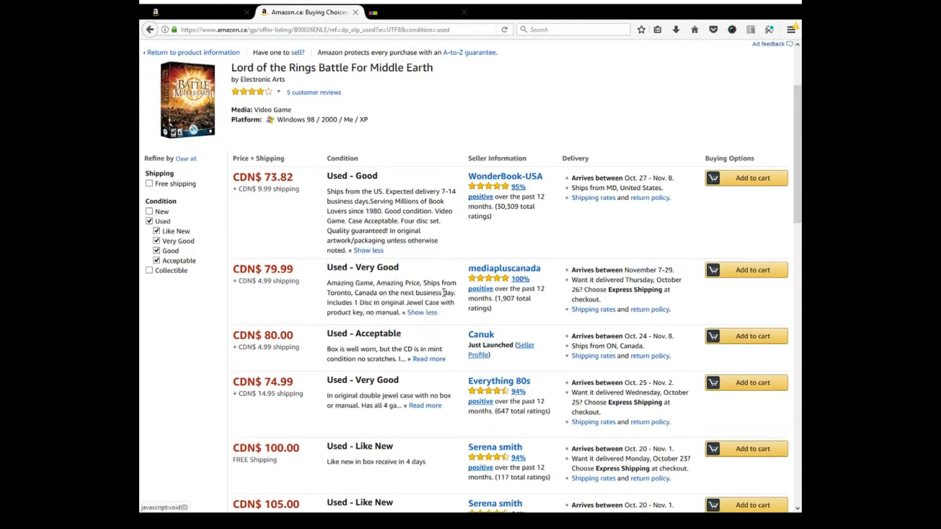
{"action": "scroll", "coordinate": [399, 260], "scroll_direction": "down", "scroll_amount": 3}
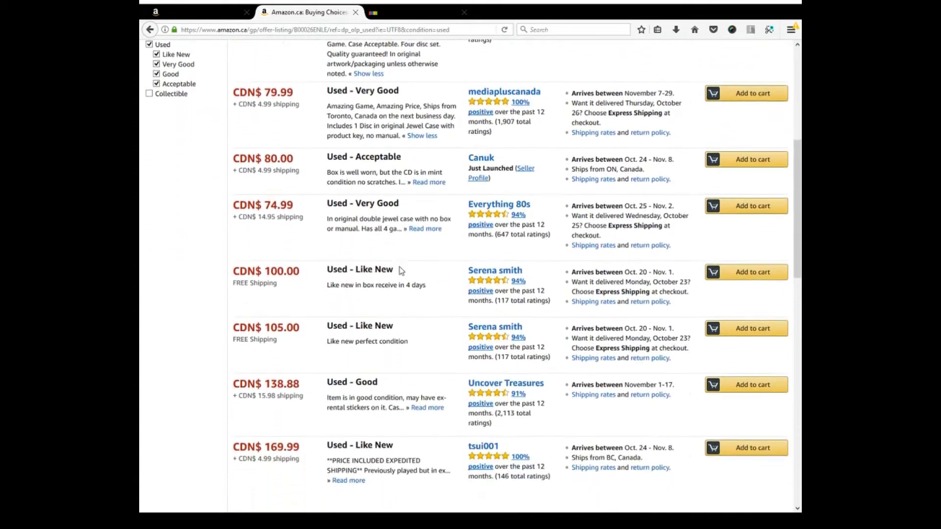
{"action": "scroll", "coordinate": [400, 275], "scroll_direction": "up", "scroll_amount": 5}
{"action": "scroll", "coordinate": [302, 348], "scroll_direction": "down", "scroll_amount": 4}
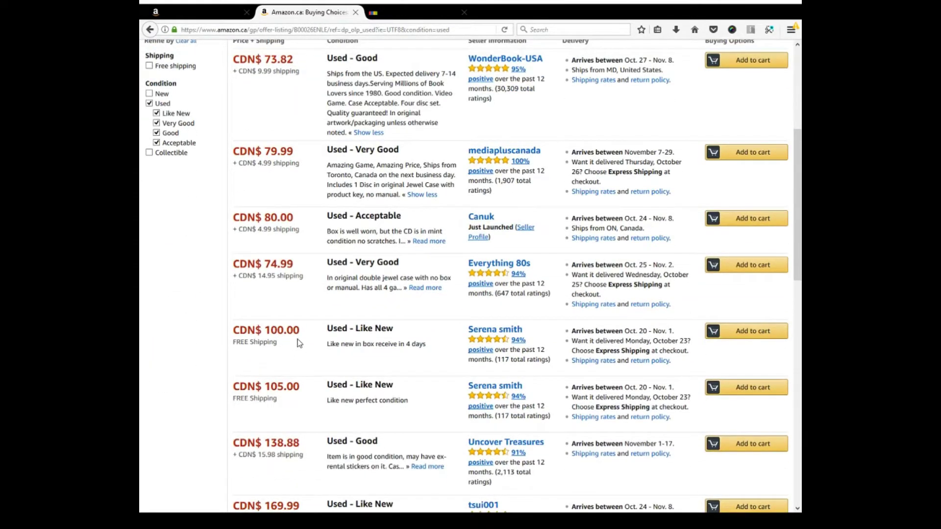
{"action": "scroll", "coordinate": [306, 343], "scroll_direction": "up", "scroll_amount": 4}
{"action": "left_click", "coordinate": [227, 11]}
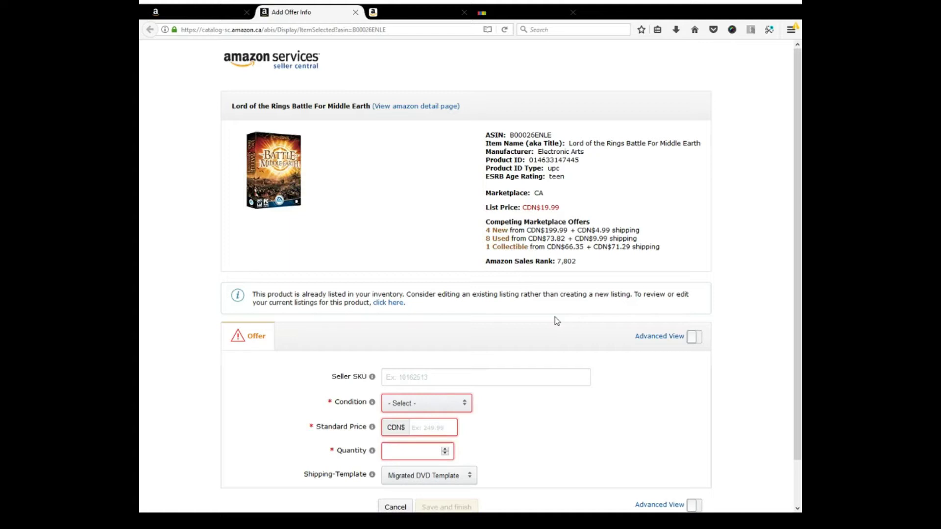
Step: Set the condition to Collectible - Like New and check the lowest-priced collectible offer
{"action": "scroll", "coordinate": [471, 343], "scroll_direction": "down", "scroll_amount": 2}
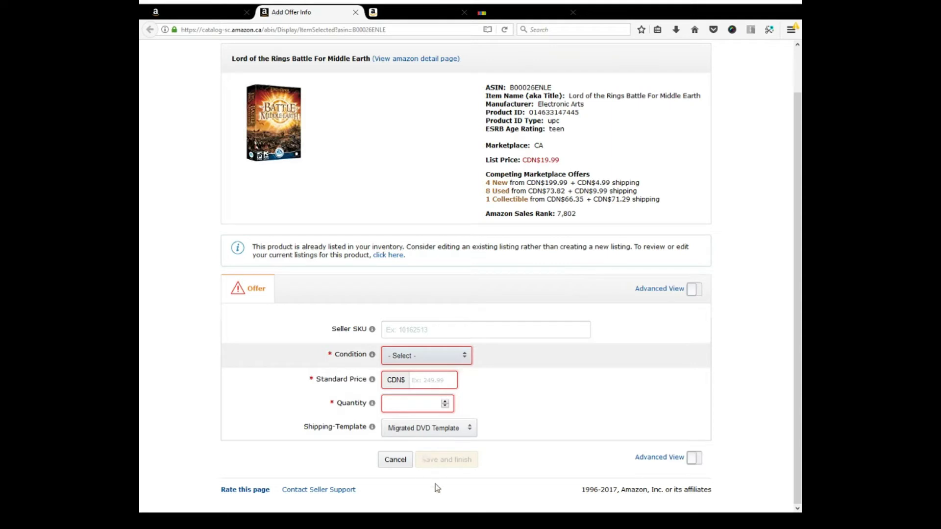
{"action": "key", "text": "c"}
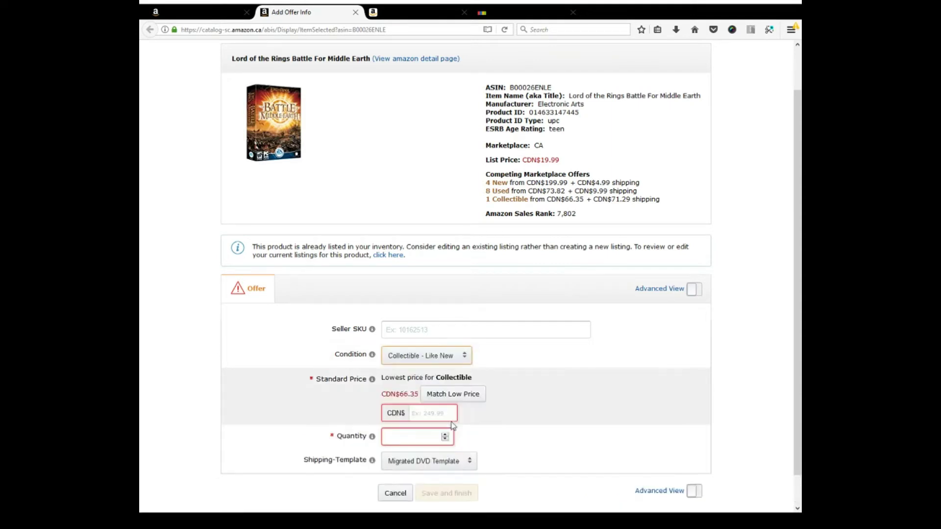
{"action": "left_click", "coordinate": [439, 415]}
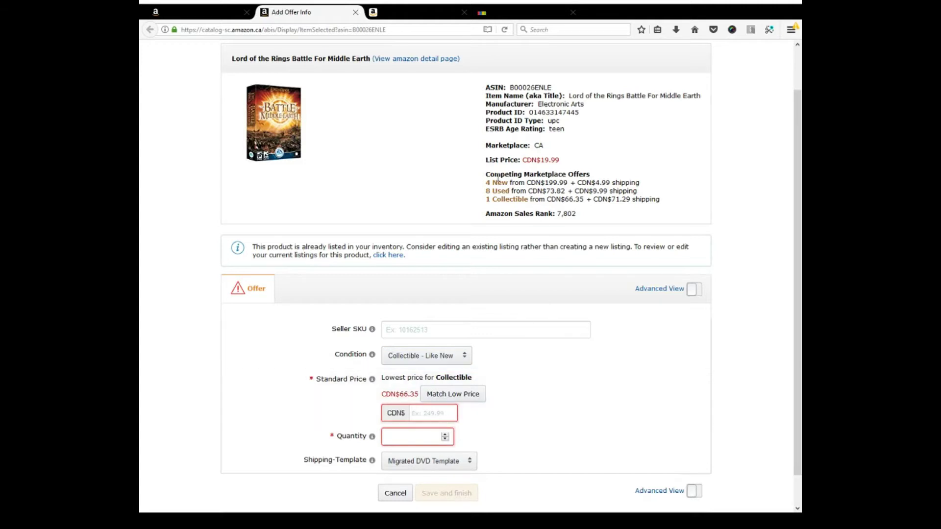
{"action": "left_click", "coordinate": [512, 200]}
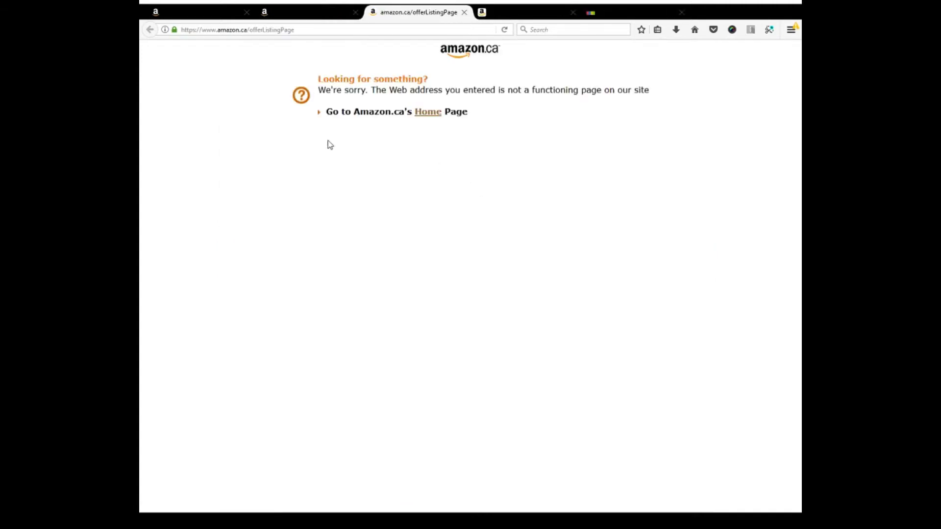
{"action": "left_click", "coordinate": [464, 12]}
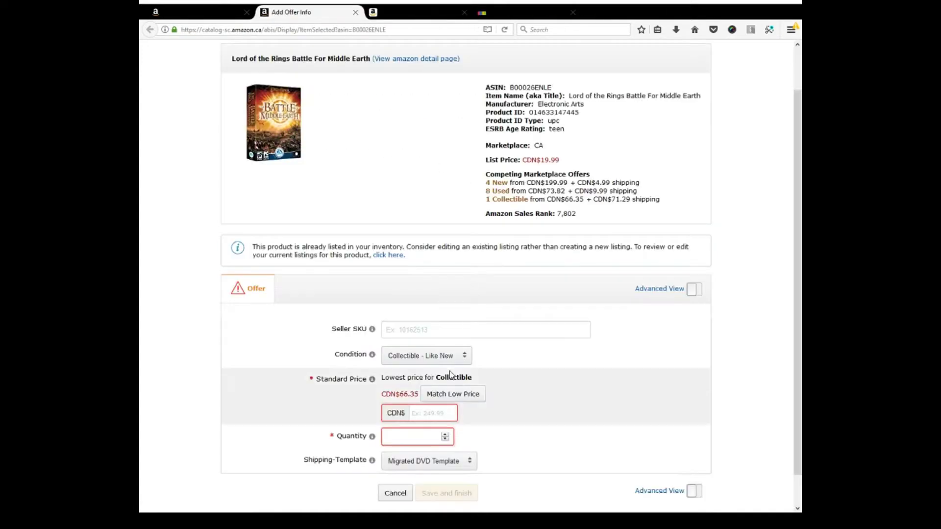
Step: Enter the offer's CDN$ 95 standard price in the price field
{"action": "scroll", "coordinate": [419, 380], "scroll_direction": "down", "scroll_amount": 1}
{"action": "left_click", "coordinate": [420, 380]}
{"action": "type", "text": "99"}
{"action": "key", "text": "BackSpace"}
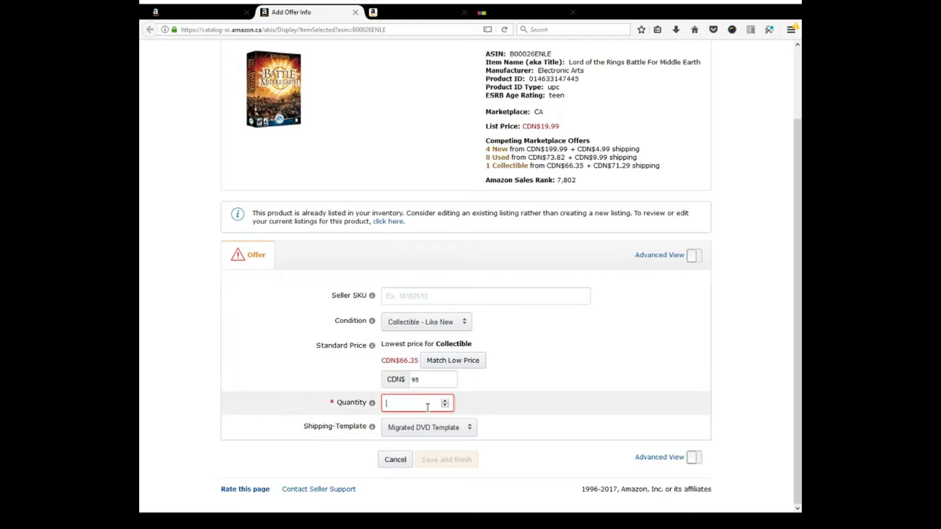
Step: Set quantity to 1 and reveal the additional offer fields
{"action": "type", "text": "1"}
{"action": "left_click", "coordinate": [696, 256]}
{"action": "scroll", "coordinate": [637, 319], "scroll_direction": "down", "scroll_amount": 3}
{"action": "scroll", "coordinate": [618, 335], "scroll_direction": "down", "scroll_amount": 5}
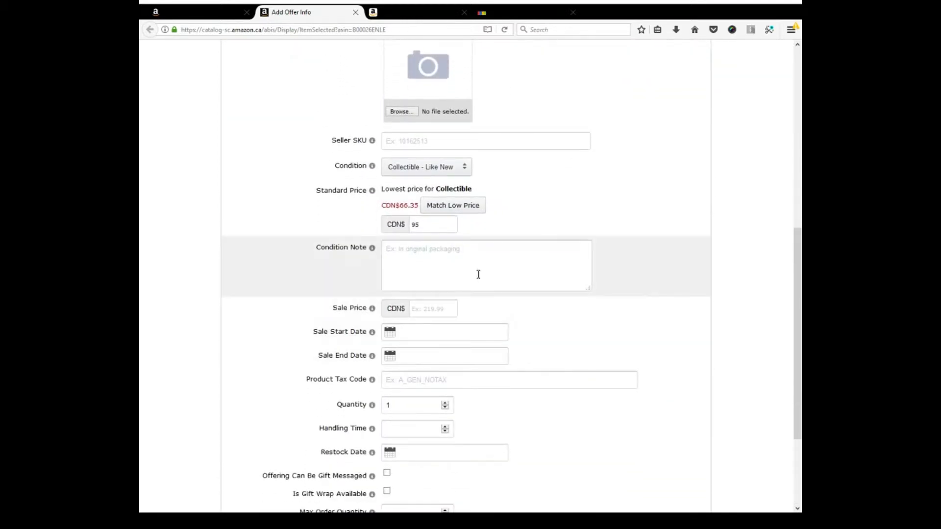
Step: Write the condition note: factory sealed new, minimal box wear, ships fast from Ontario Canada
{"action": "left_click", "coordinate": [477, 274]}
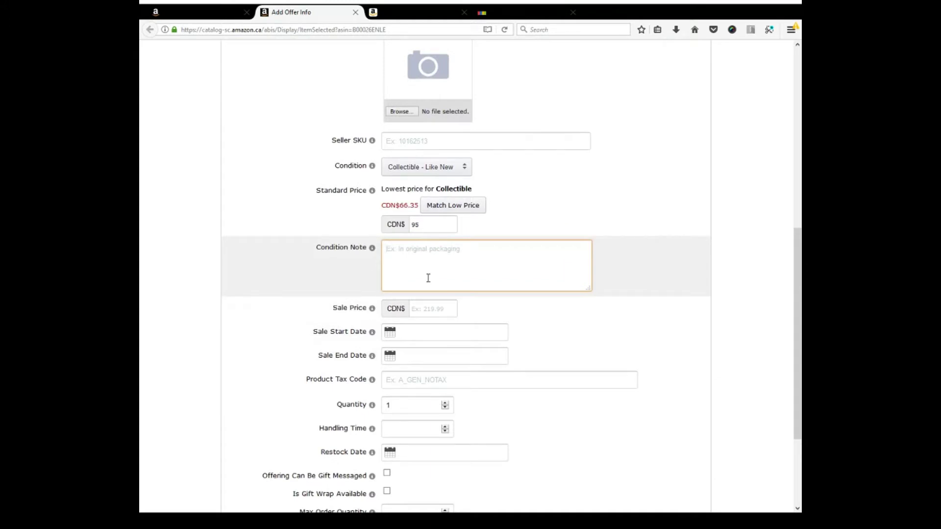
{"action": "type", "text": "This game is "}
{"action": "type", "text": "Facotry"}
{"action": "key", "text": "BackSpace"}
{"action": "key", "text": "BackSpace"}
{"action": "key", "text": "BackSpace"}
{"action": "key", "text": "BackSpace"}
{"action": "key", "text": "BackSpace"}
{"action": "key", "text": "BackSpace"}
{"action": "key", "text": "BackSpace"}
{"action": "key", "text": "BackSpace"}
{"action": "type", "text": "FACTORY SEALED "}
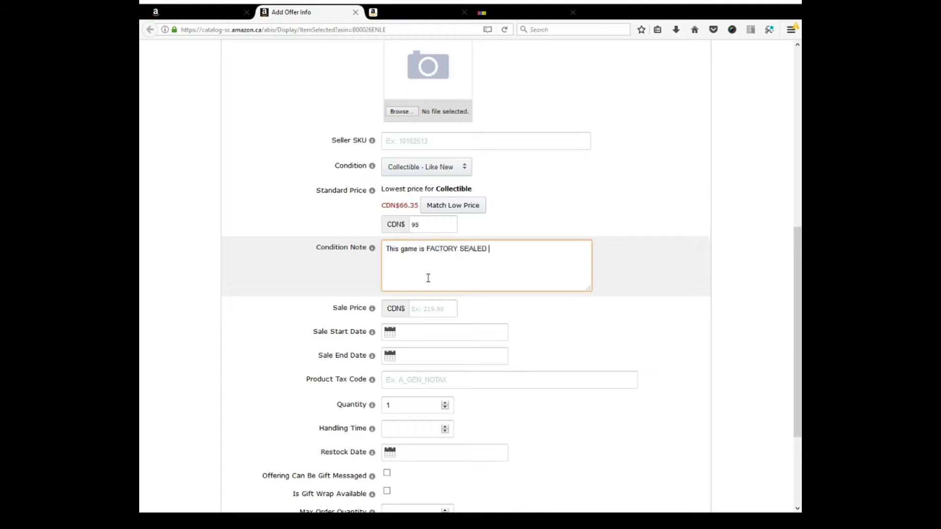
{"action": "type", "text": "NEW - Never been open o"}
{"action": "key", "text": "BackSpace"}
{"action": "type", "text": "or played."}
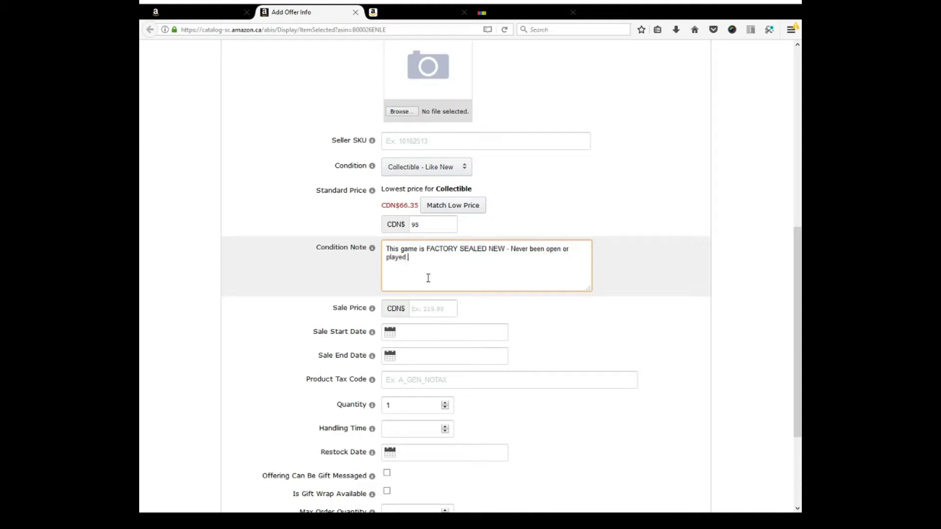
{"action": "type", "text": " The game boc has some mild edge "}
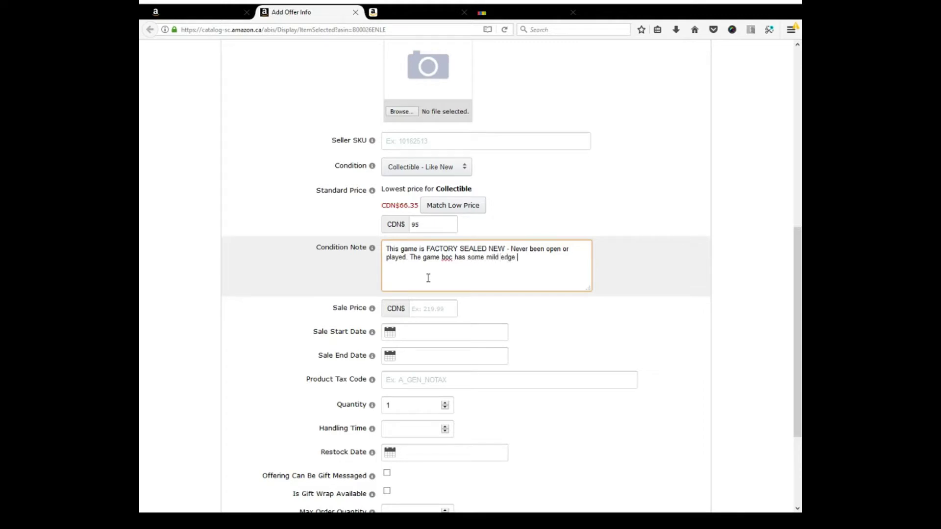
{"action": "type", "text": "and corner wear but it is very minimal. Ships"}
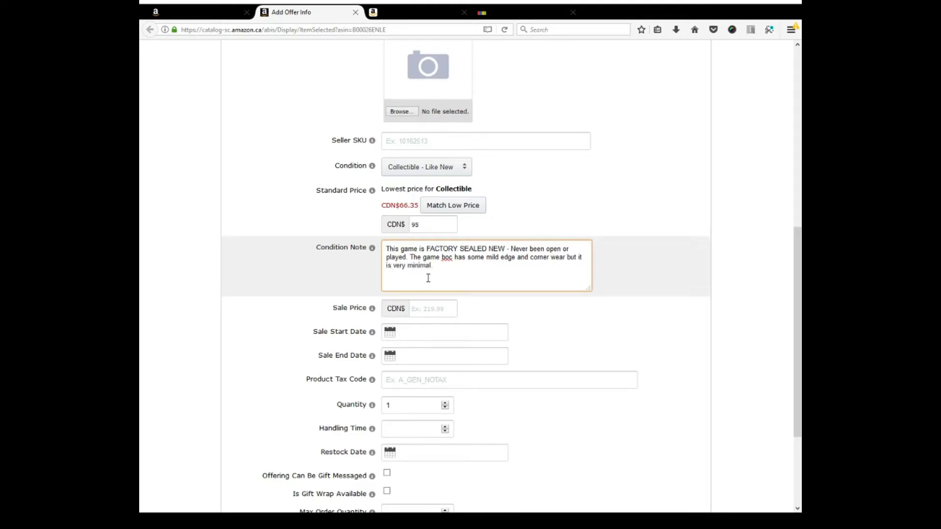
{"action": "key", "text": "Return"}
{"action": "type", "text": "Ships fast from Ontario Canada"}
{"action": "right_click", "coordinate": [446, 260]}
{"action": "left_click", "coordinate": [473, 271]}
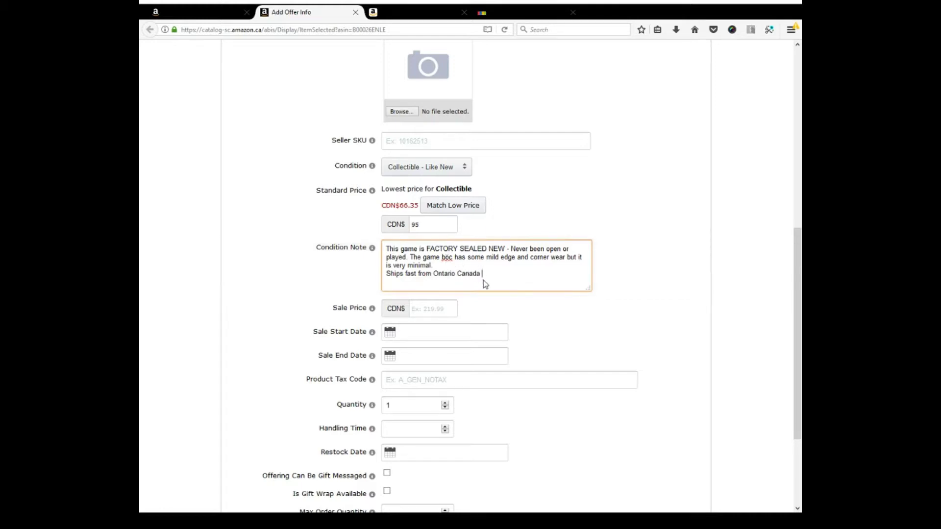
{"action": "scroll", "coordinate": [487, 303], "scroll_direction": "down", "scroll_amount": 3}
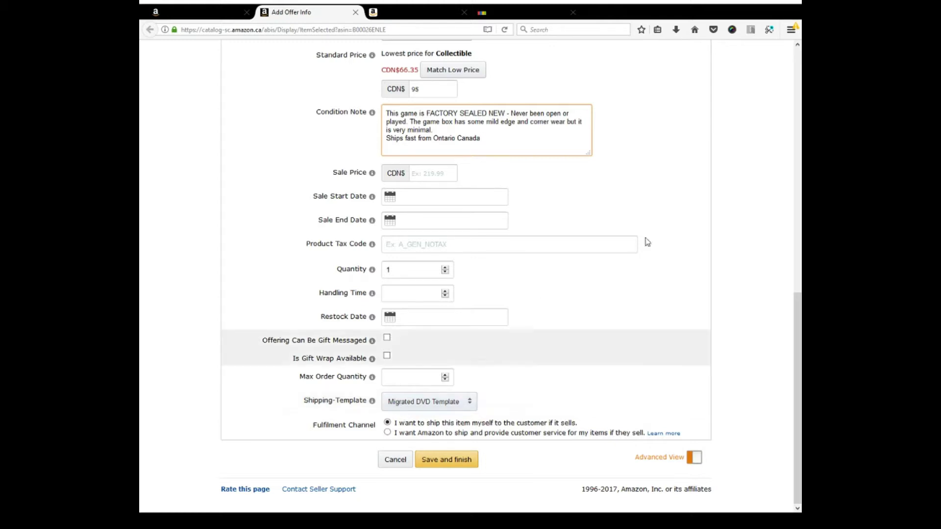
Step: Review the Lord of the Rings offer form and submit it with Save and finish
{"action": "scroll", "coordinate": [596, 351], "scroll_direction": "up", "scroll_amount": 5}
{"action": "scroll", "coordinate": [565, 370], "scroll_direction": "up", "scroll_amount": 8}
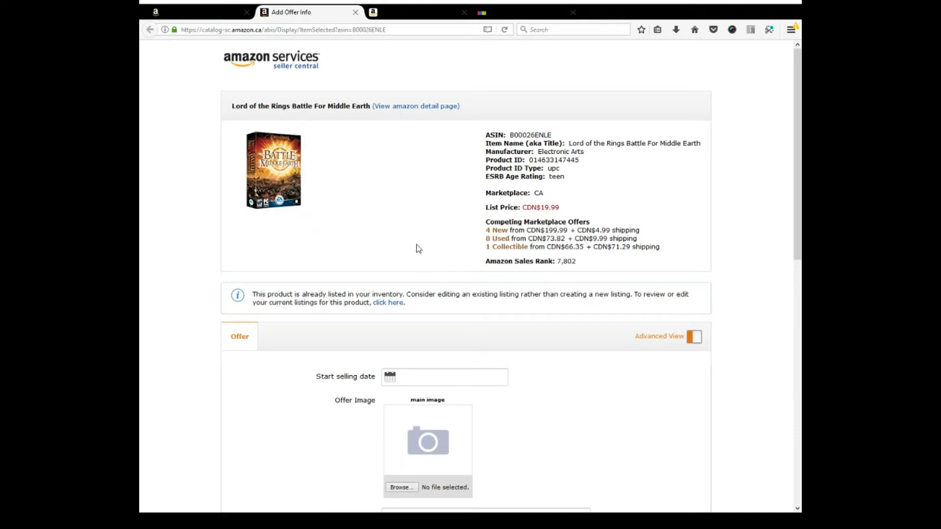
{"action": "scroll", "coordinate": [408, 294], "scroll_direction": "down", "scroll_amount": 1}
{"action": "scroll", "coordinate": [408, 293], "scroll_direction": "down", "scroll_amount": 3}
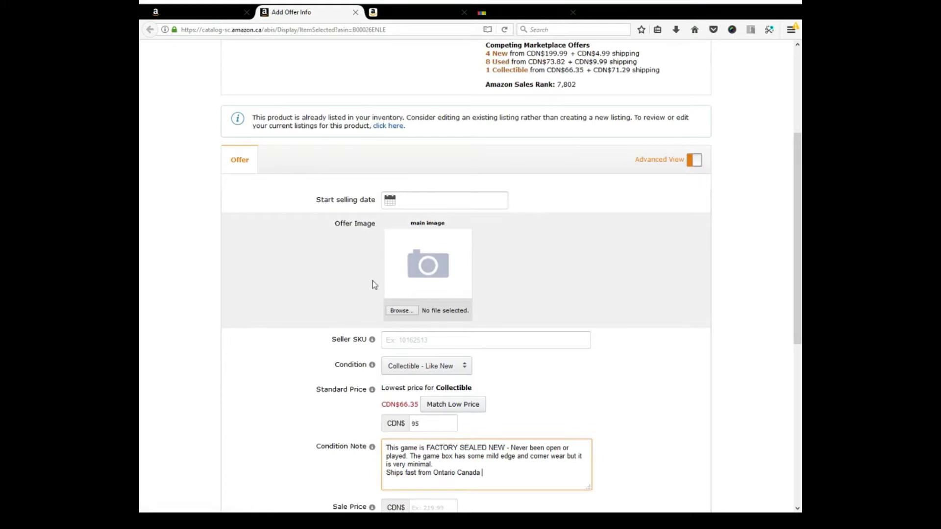
{"action": "scroll", "coordinate": [596, 341], "scroll_direction": "down", "scroll_amount": 3}
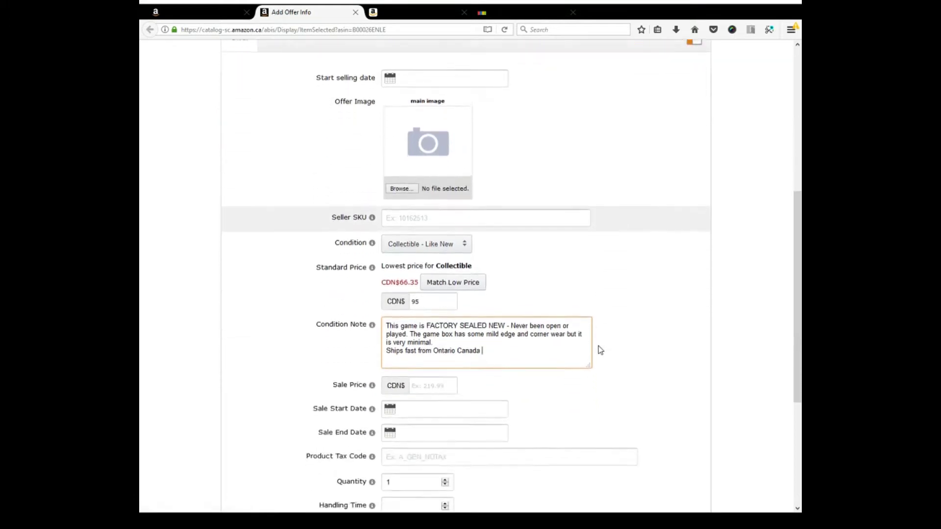
{"action": "scroll", "coordinate": [599, 346], "scroll_direction": "down", "scroll_amount": 4}
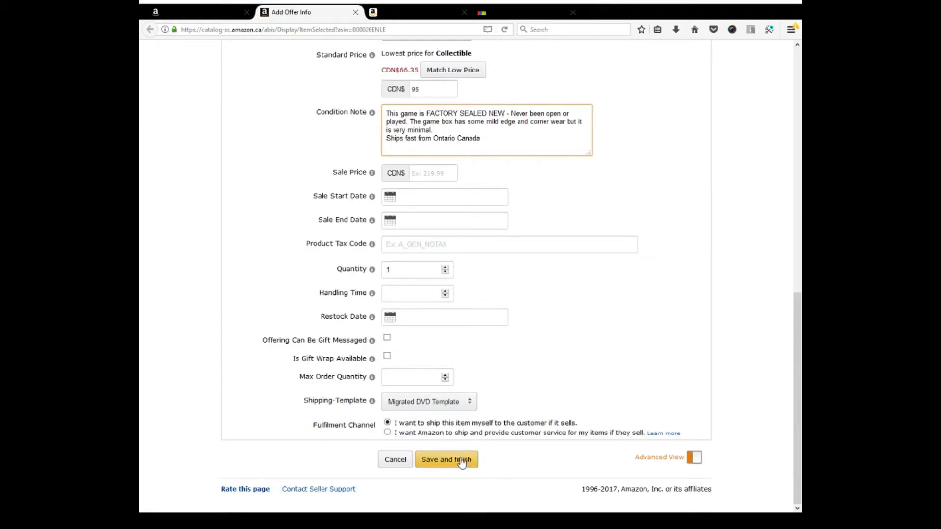
{"action": "left_click", "coordinate": [460, 463]}
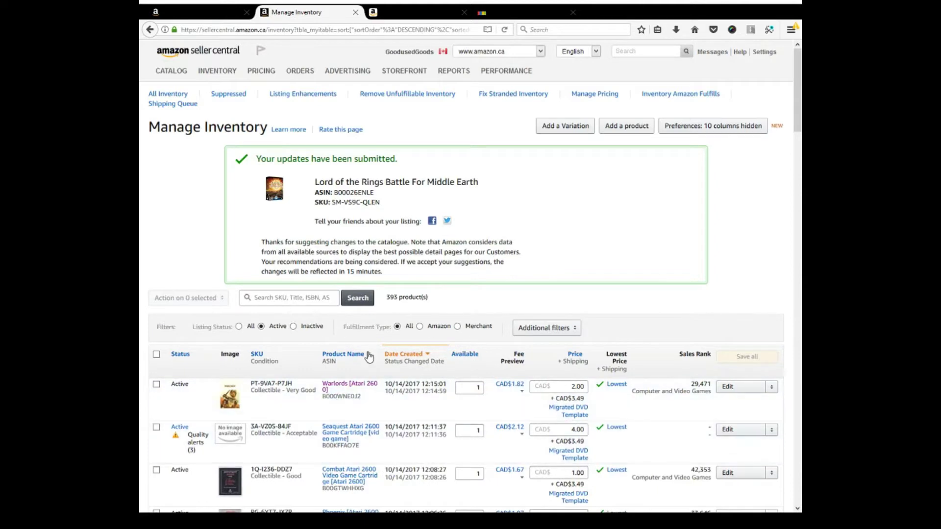
{"action": "scroll", "coordinate": [356, 325], "scroll_direction": "down", "scroll_amount": 1}
{"action": "scroll", "coordinate": [356, 326], "scroll_direction": "up", "scroll_amount": 1}
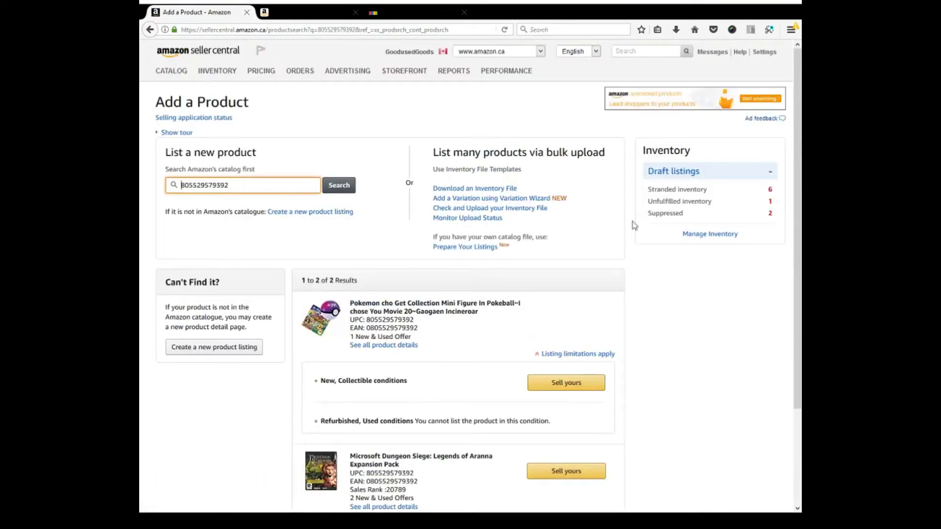
Step: Scroll the catalog results to the Dungeon Siege: Legends of Aranna Expansion Pack entry
{"action": "scroll", "coordinate": [345, 446], "scroll_direction": "down", "scroll_amount": 1}
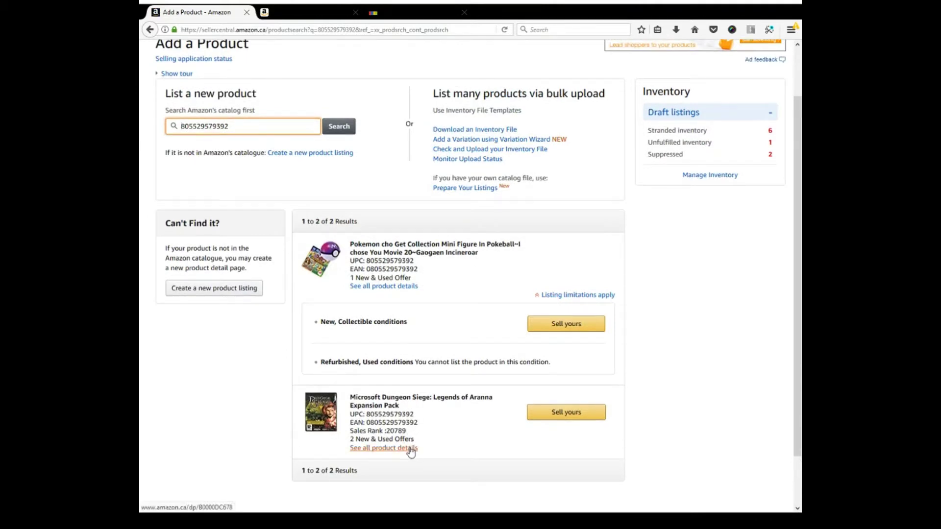
Step: Open the Dungeon Siege expansion's product page and select its full title
{"action": "left_click", "coordinate": [411, 449]}
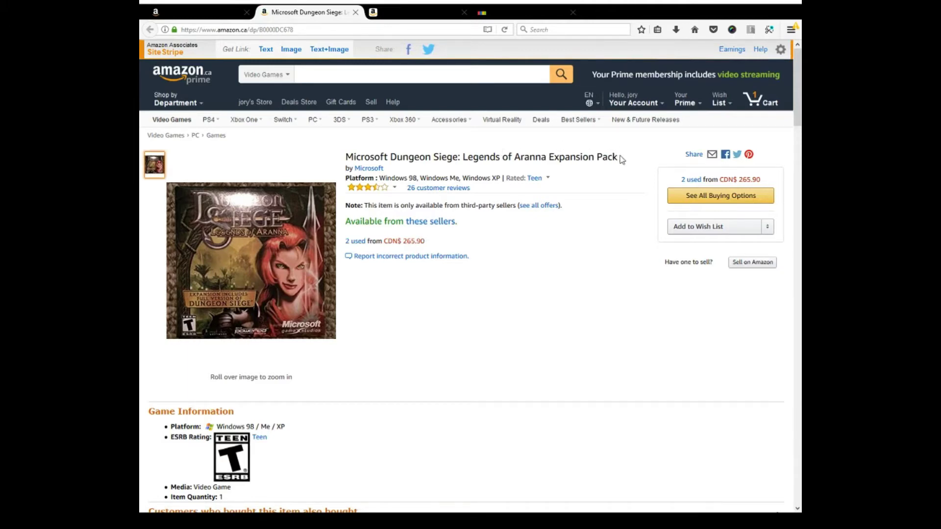
{"action": "left_click_drag", "start_coordinate": [346, 168], "coordinate": [351, 160]}
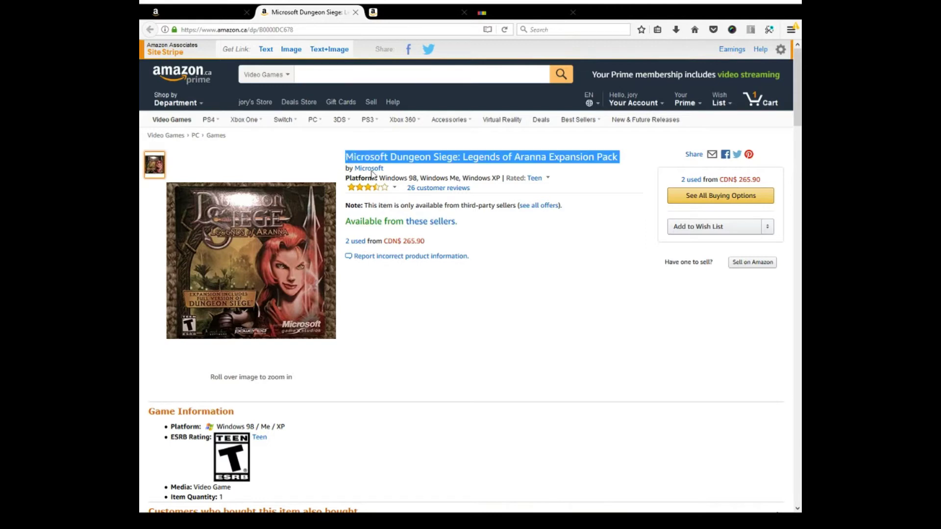
Step: Search eBay completed listings for the pasted Dungeon Siege: Legends of Aranna title
{"action": "left_click", "coordinate": [520, 12]}
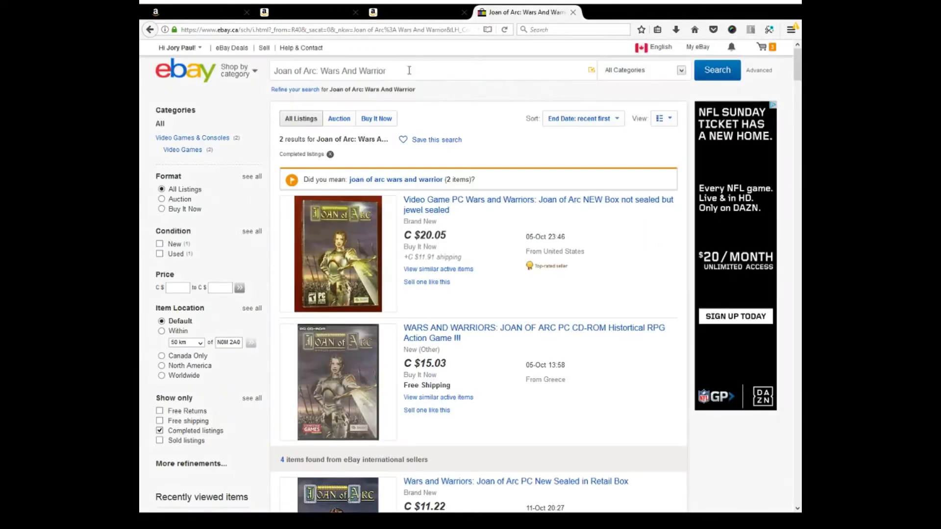
{"action": "type", "text": "Microsoft Dungeon Siege: Legends of Aranna Expansion Pack"}
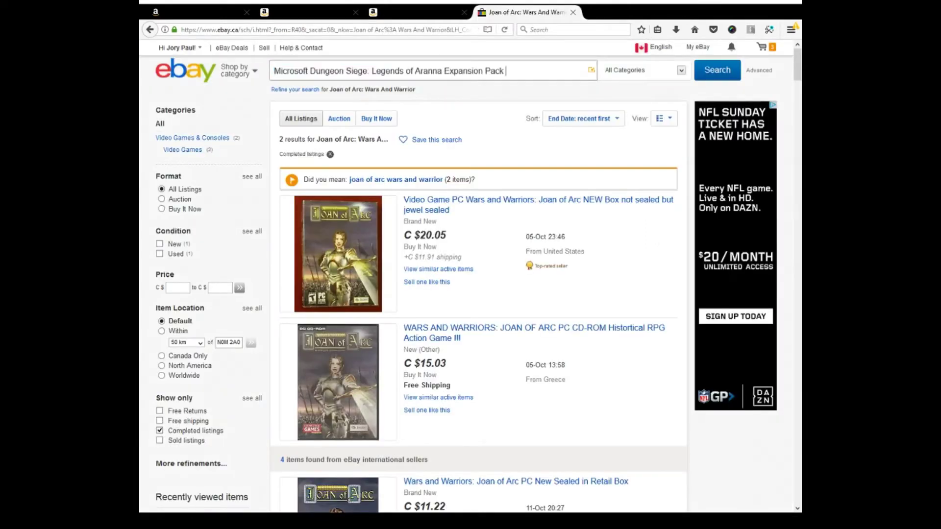
{"action": "key", "text": "Return"}
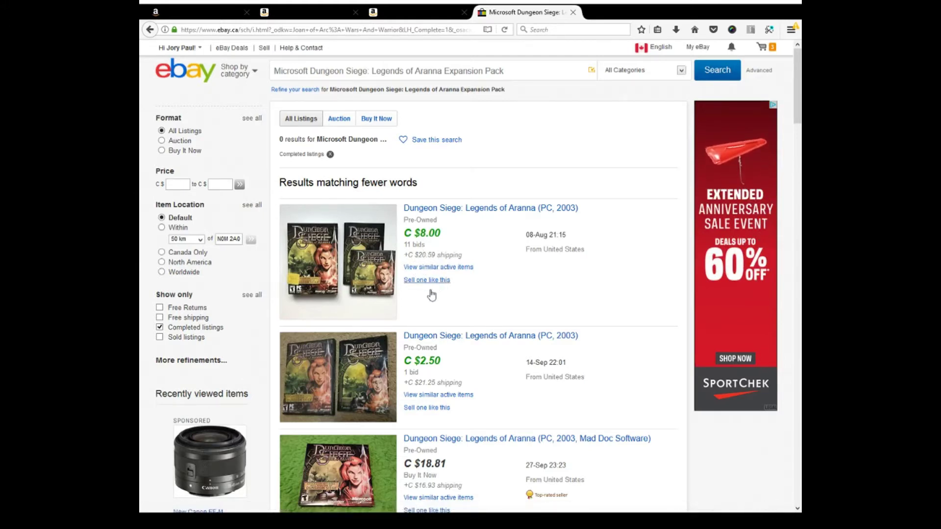
Step: Scroll through the fewer-word matches, priced roughly C $2.50–C $50.15
{"action": "scroll", "coordinate": [417, 327], "scroll_direction": "down", "scroll_amount": 3}
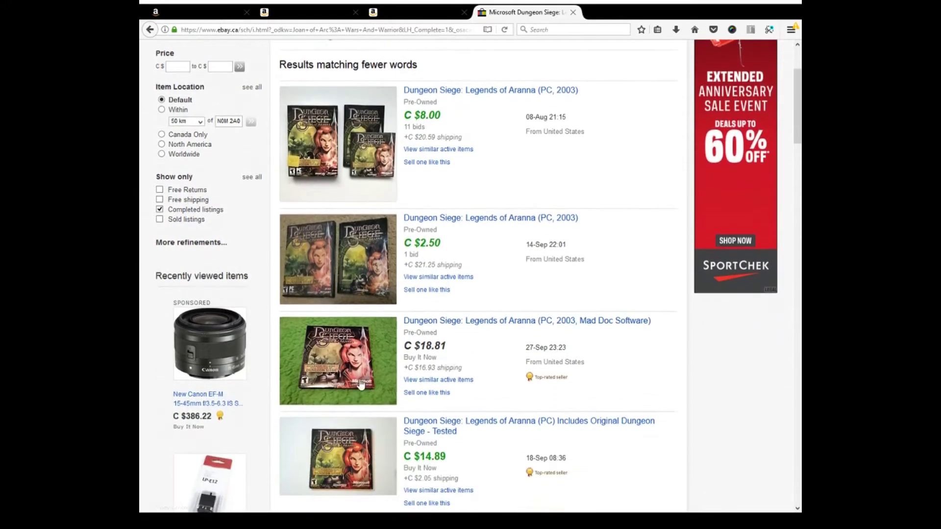
{"action": "scroll", "coordinate": [361, 385], "scroll_direction": "down", "scroll_amount": 1}
{"action": "scroll", "coordinate": [406, 384], "scroll_direction": "up", "scroll_amount": 2}
{"action": "scroll", "coordinate": [408, 383], "scroll_direction": "down", "scroll_amount": 2}
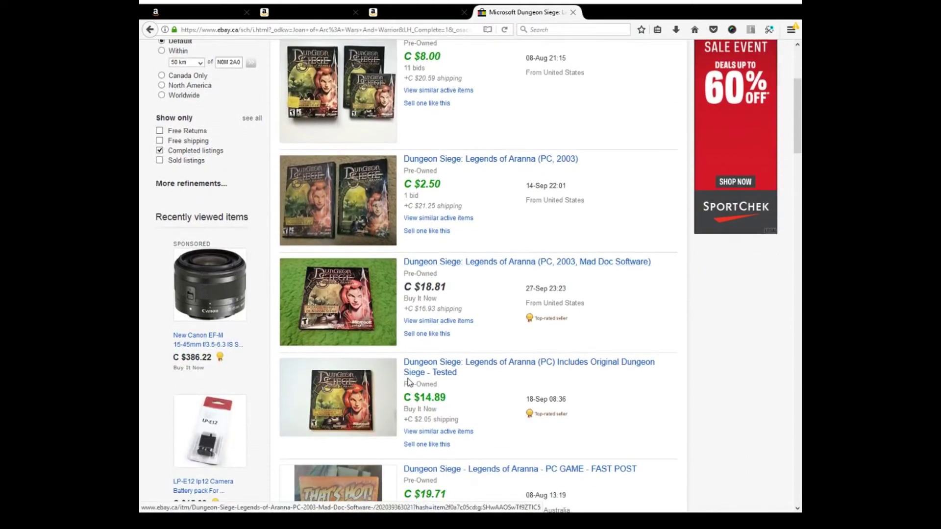
{"action": "scroll", "coordinate": [409, 382], "scroll_direction": "down", "scroll_amount": 6}
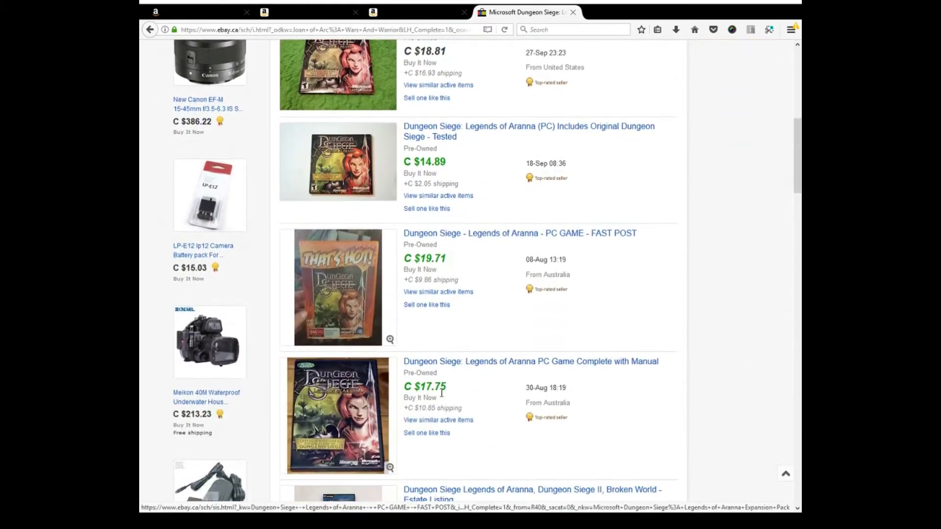
{"action": "scroll", "coordinate": [464, 392], "scroll_direction": "down", "scroll_amount": 3}
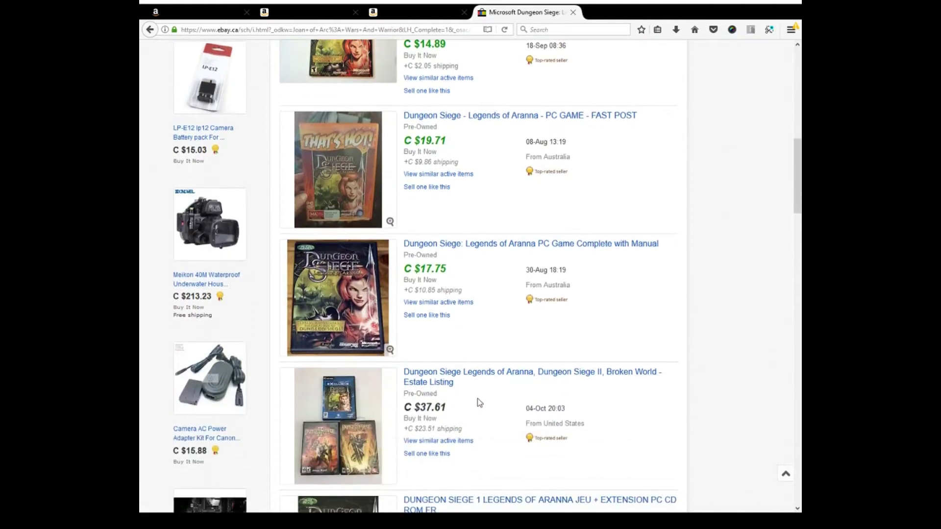
{"action": "scroll", "coordinate": [469, 294], "scroll_direction": "down", "scroll_amount": 2}
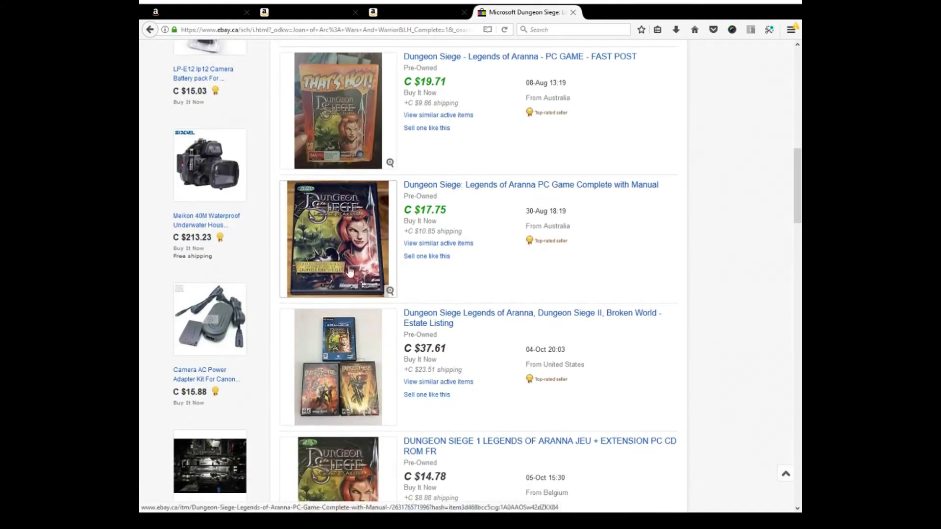
{"action": "scroll", "coordinate": [343, 294], "scroll_direction": "down", "scroll_amount": 5}
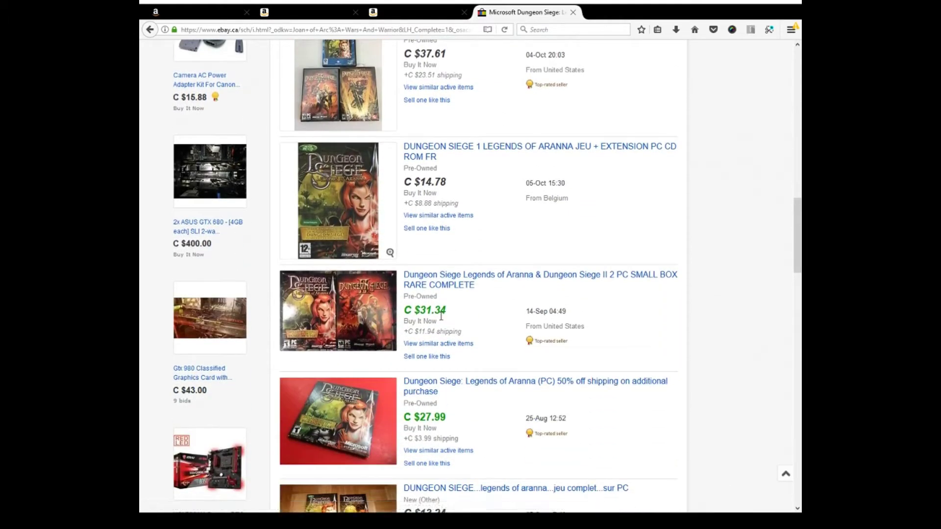
{"action": "scroll", "coordinate": [343, 325], "scroll_direction": "down", "scroll_amount": 5}
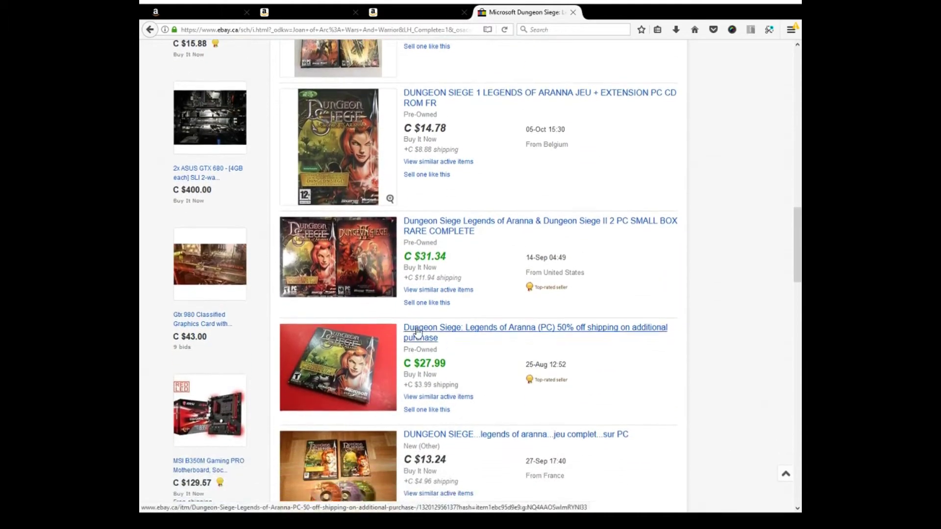
{"action": "scroll", "coordinate": [383, 333], "scroll_direction": "down", "scroll_amount": 3}
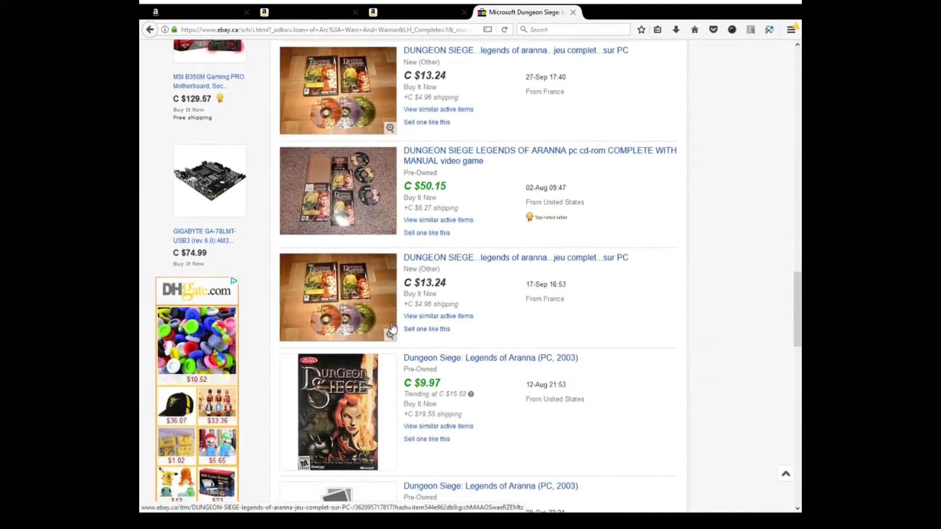
{"action": "scroll", "coordinate": [399, 332], "scroll_direction": "up", "scroll_amount": 7}
{"action": "scroll", "coordinate": [403, 332], "scroll_direction": "up", "scroll_amount": 15}
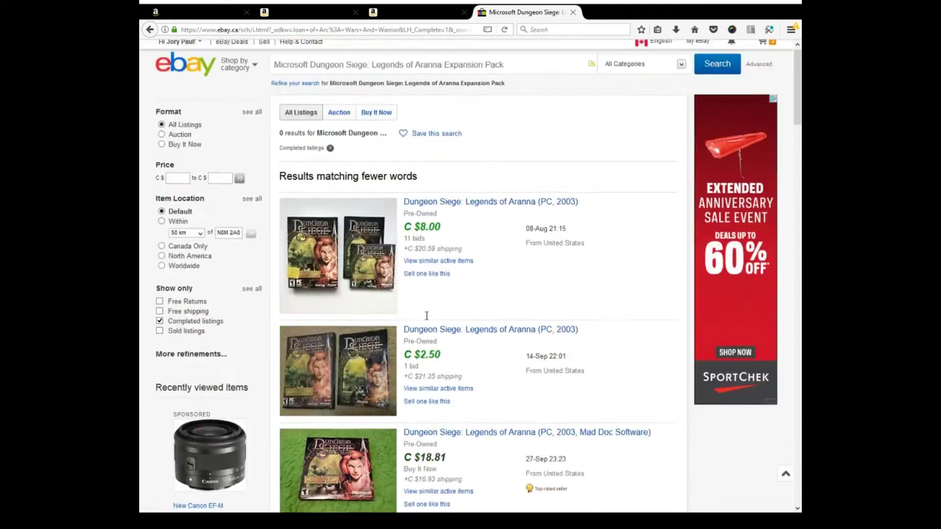
{"action": "left_click", "coordinate": [444, 7]}
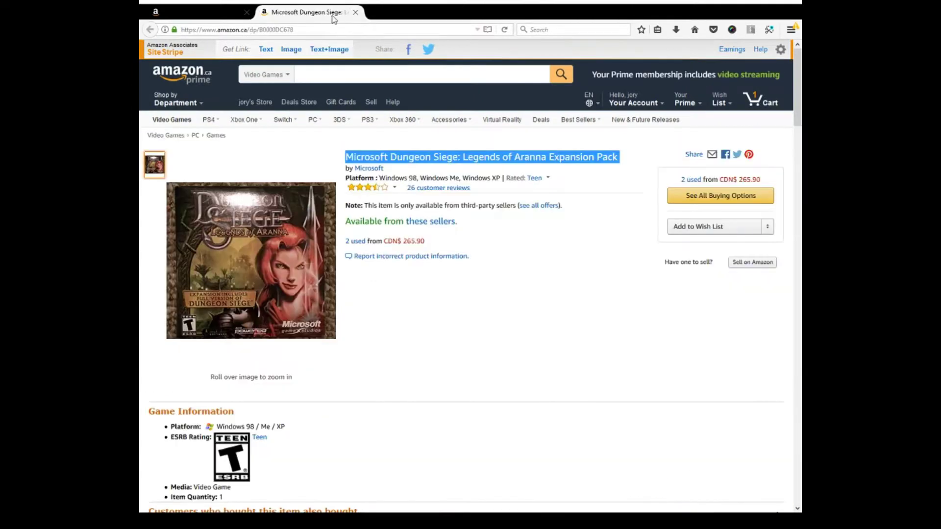
{"action": "left_click", "coordinate": [211, 15]}
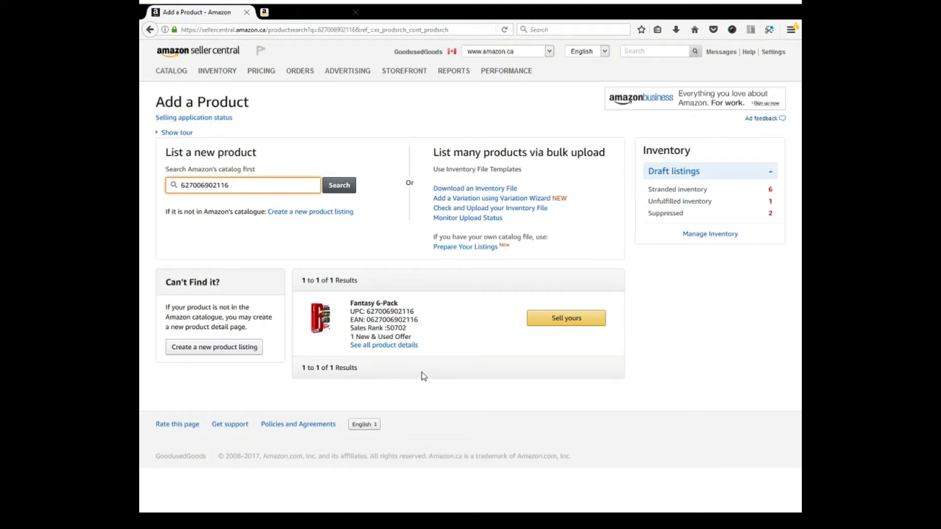
Step: Check the Fantasy 6-Pack's single Used - Like New offer at CDN$ 14.99 and select its title
{"action": "left_click", "coordinate": [409, 345]}
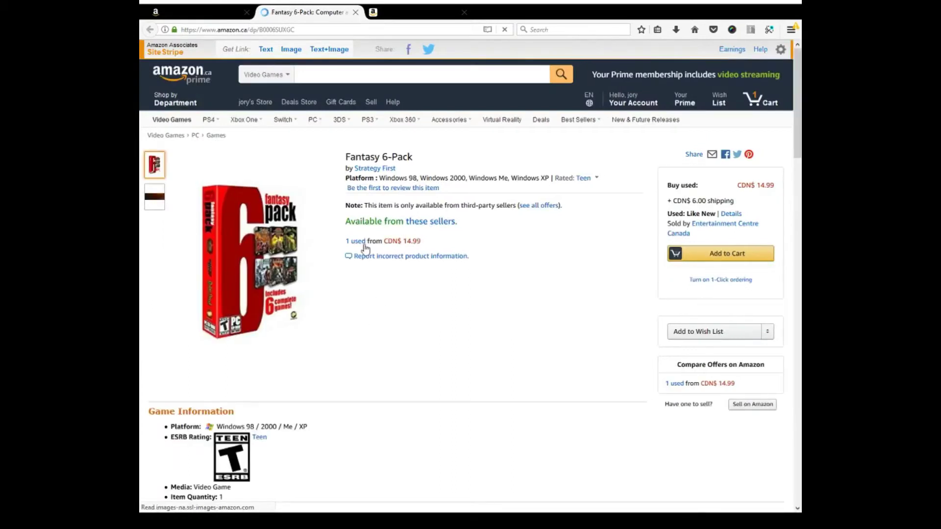
{"action": "left_click", "coordinate": [359, 241]}
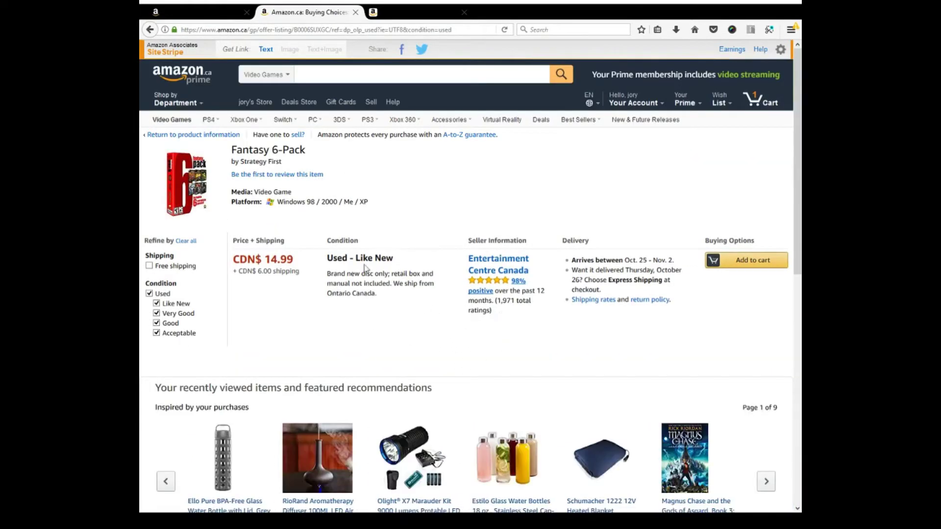
{"action": "left_click", "coordinate": [196, 12]}
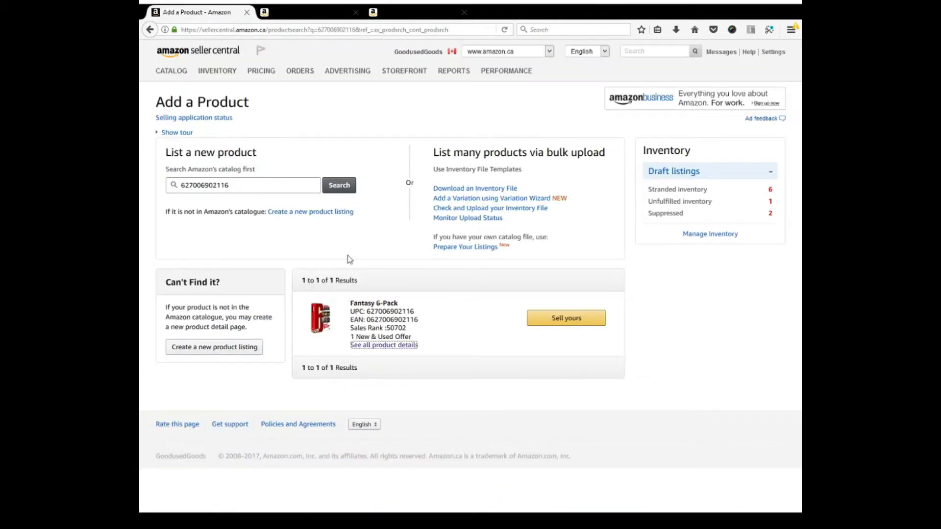
{"action": "left_click_drag", "start_coordinate": [399, 308], "coordinate": [357, 304]}
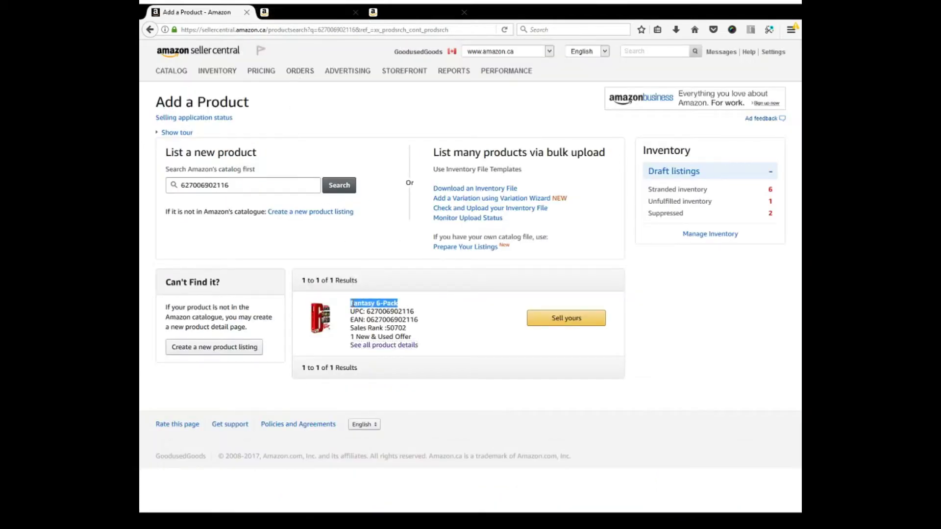
{"action": "left_click", "coordinate": [424, 11]}
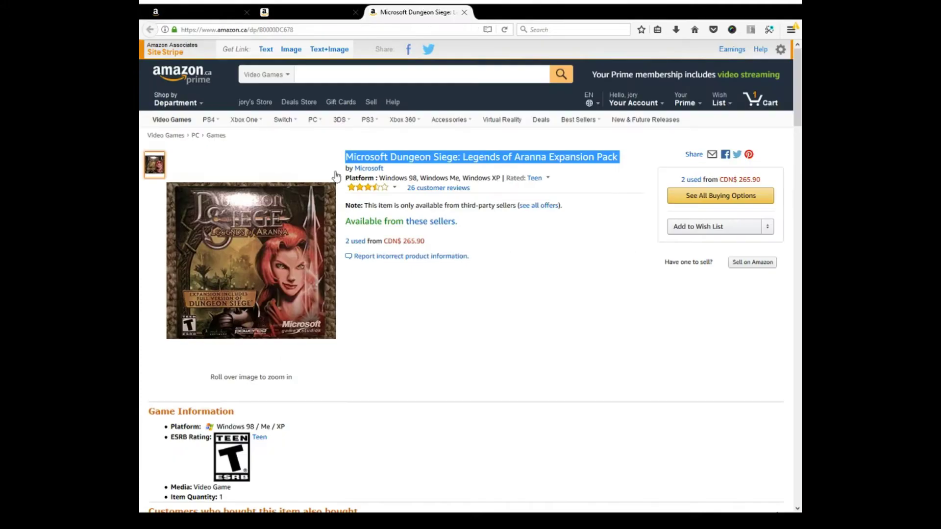
{"action": "left_click", "coordinate": [298, 14]}
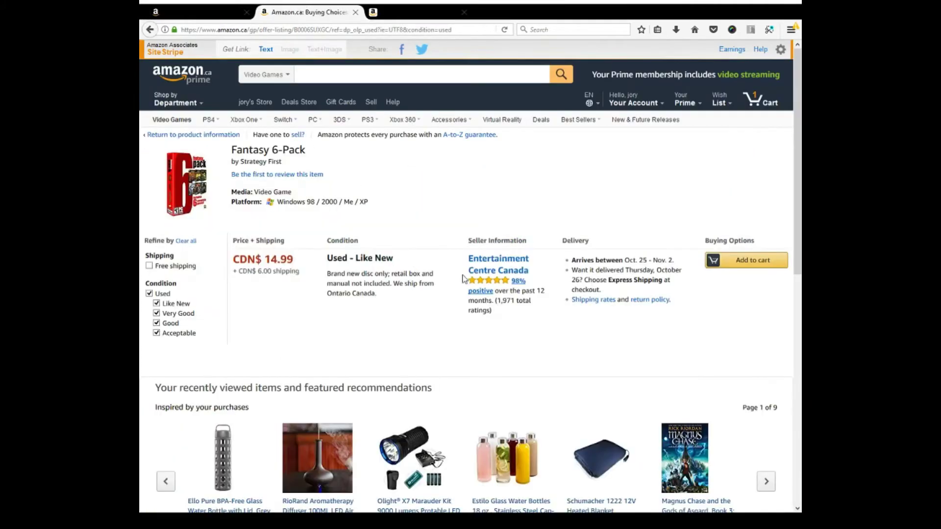
{"action": "left_click", "coordinate": [444, 9]}
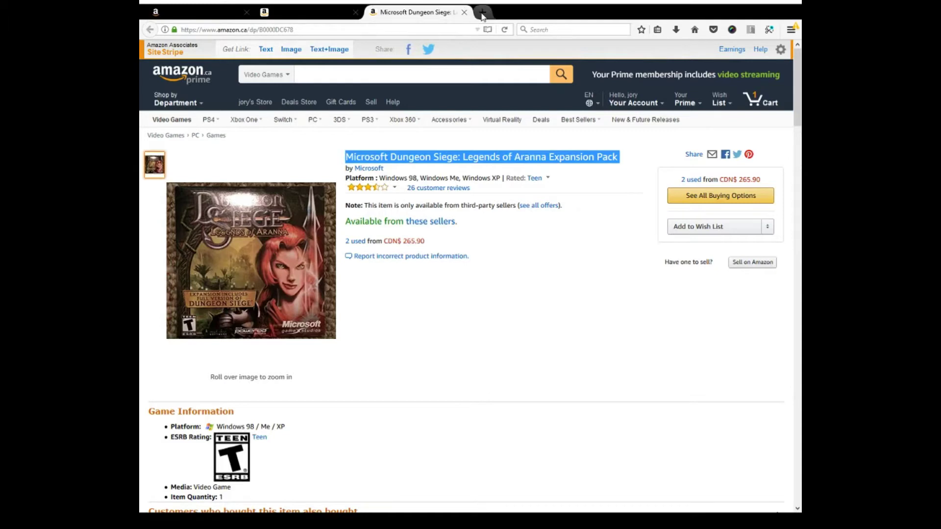
Step: Go to ebay.ca and search for 'Fantasy 6-Pack pc'
{"action": "left_click", "coordinate": [439, 27]}
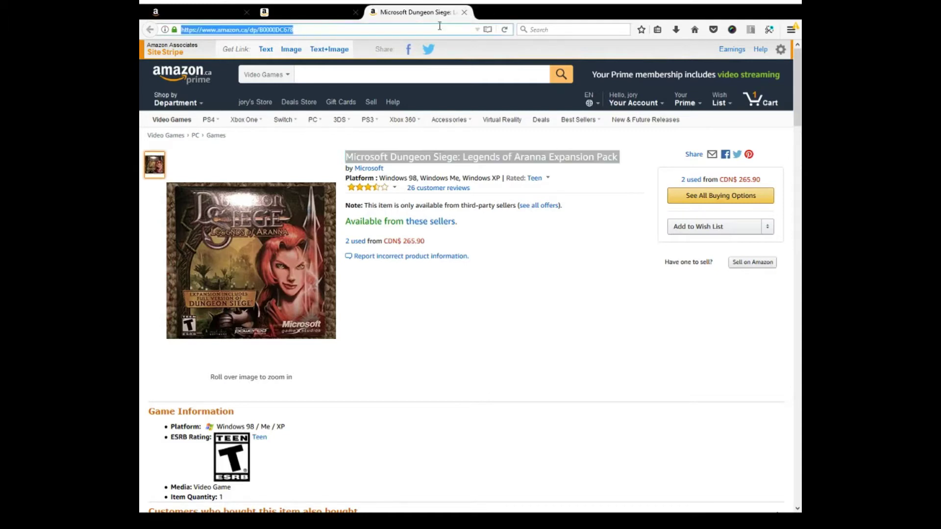
{"action": "type", "text": "ebay.ca/"}
{"action": "key", "text": "Return"}
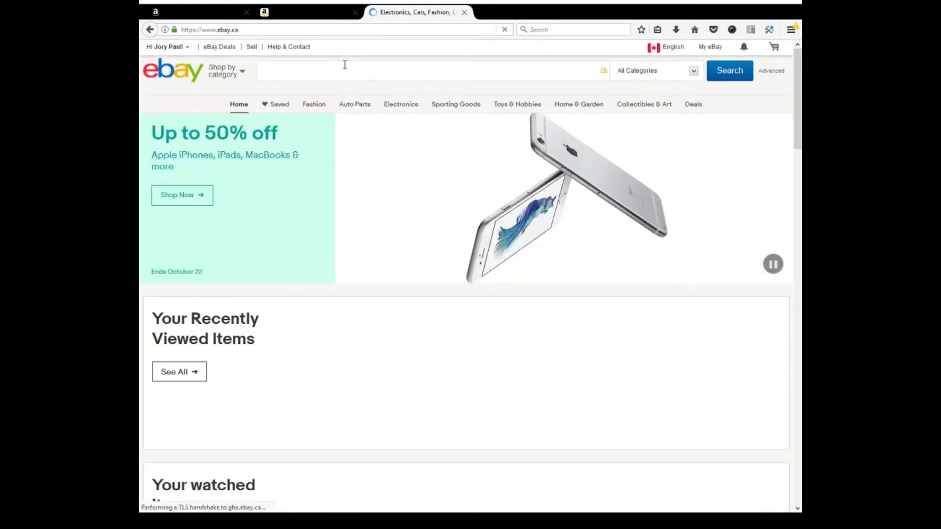
{"action": "mouse_move", "coordinate": [510, 109]}
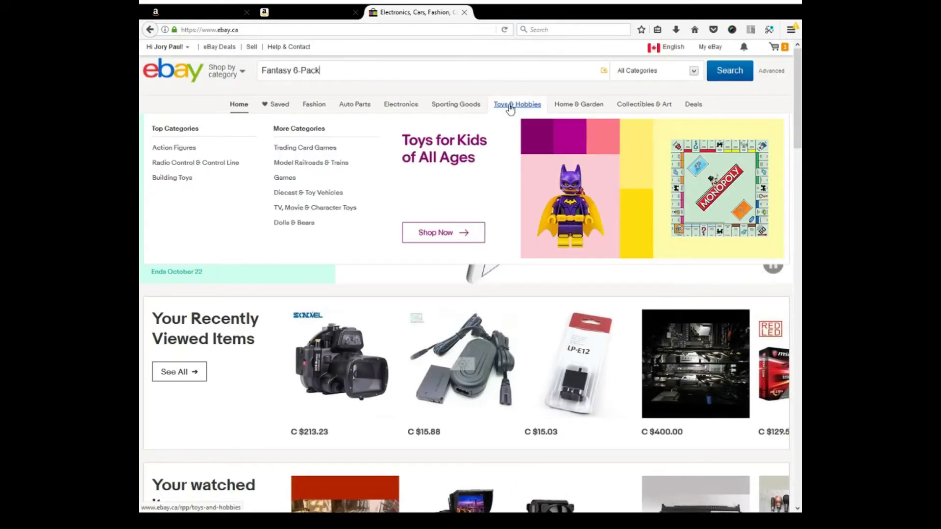
{"action": "type", "text": "pc"}
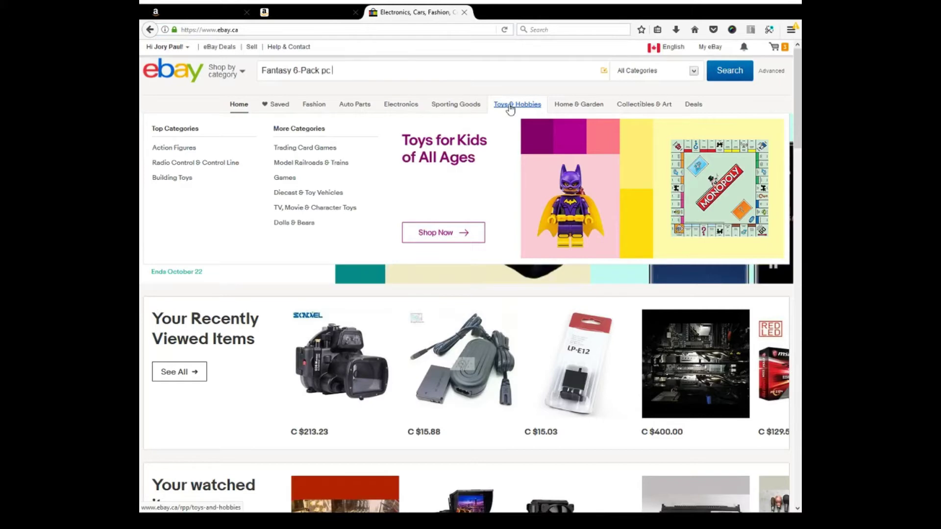
{"action": "key", "text": "Return"}
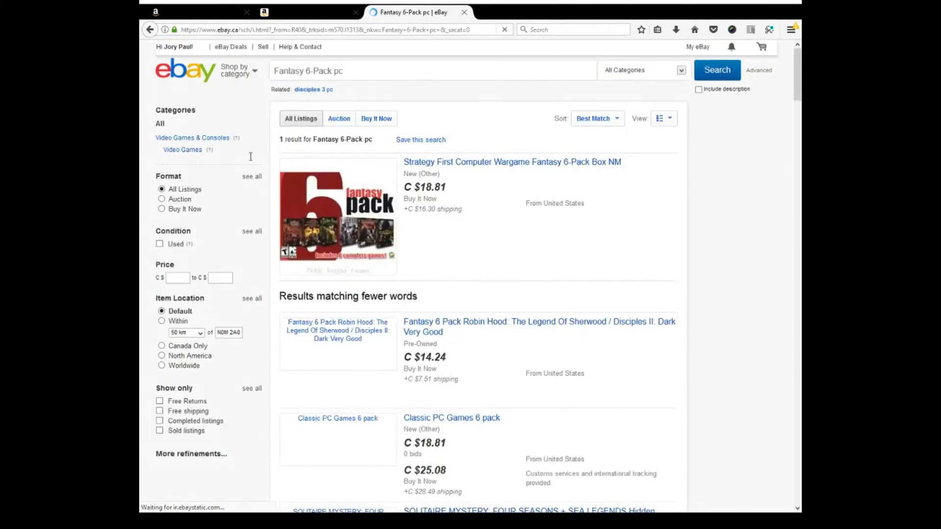
Step: Look through the completed-listing results, then close the Amazon.ca Buying Choices tab
{"action": "scroll", "coordinate": [462, 267], "scroll_direction": "down", "scroll_amount": 2}
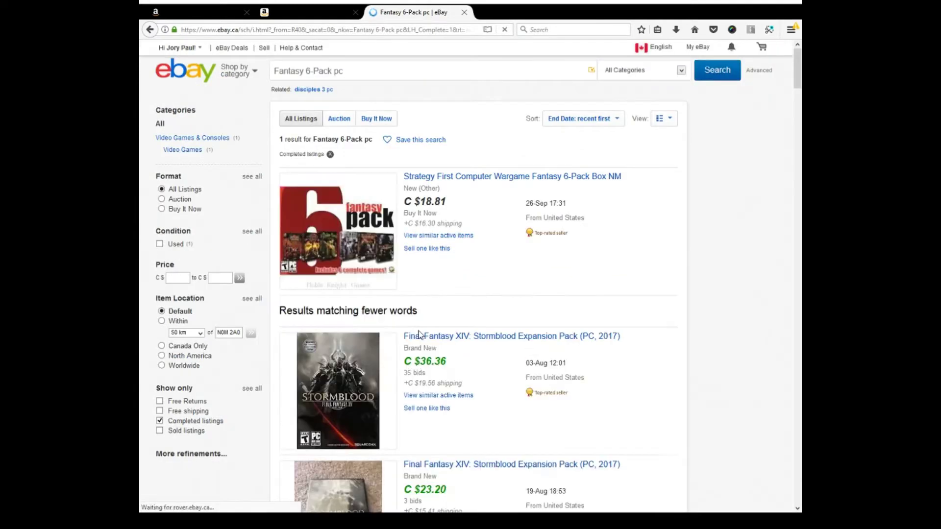
{"action": "scroll", "coordinate": [505, 357], "scroll_direction": "down", "scroll_amount": 5}
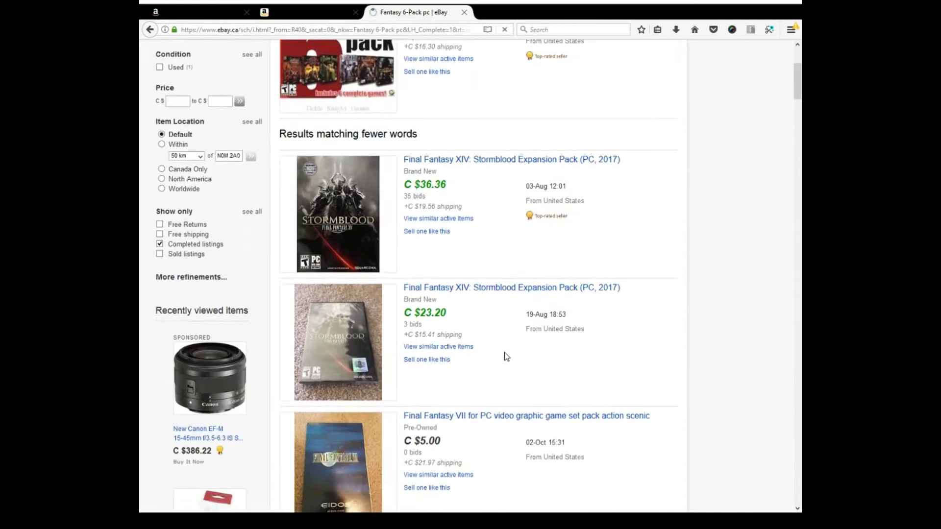
{"action": "scroll", "coordinate": [507, 356], "scroll_direction": "down", "scroll_amount": 12}
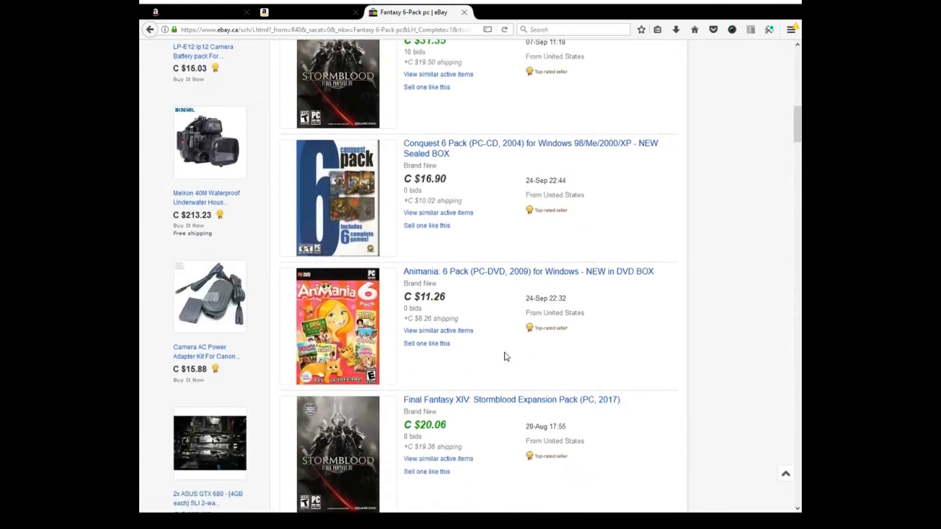
{"action": "scroll", "coordinate": [507, 356], "scroll_direction": "down", "scroll_amount": 9}
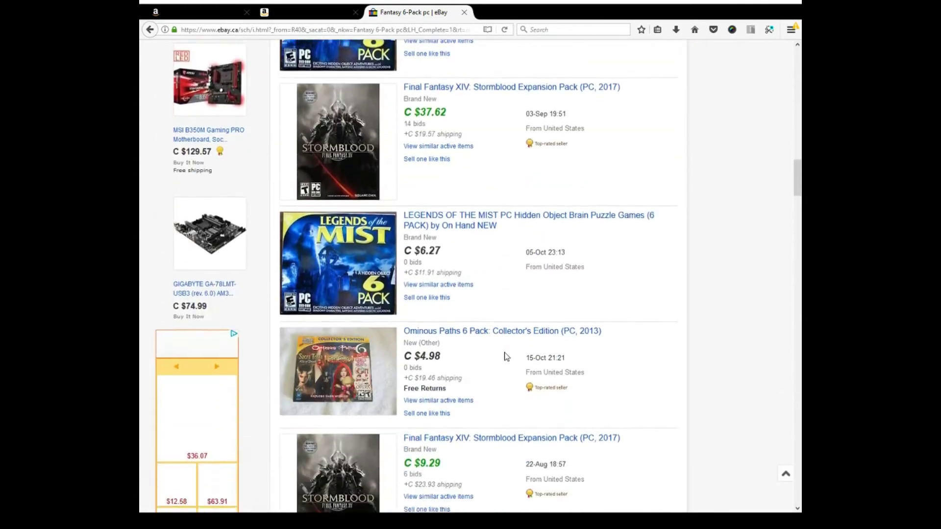
{"action": "scroll", "coordinate": [497, 361], "scroll_direction": "down", "scroll_amount": 7}
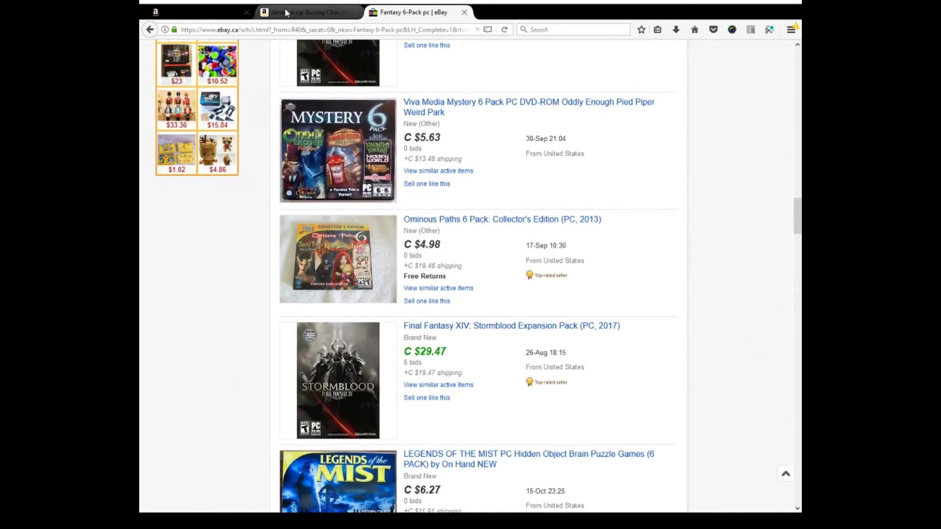
{"action": "left_click", "coordinate": [308, 12]}
{"action": "left_click", "coordinate": [356, 11]}
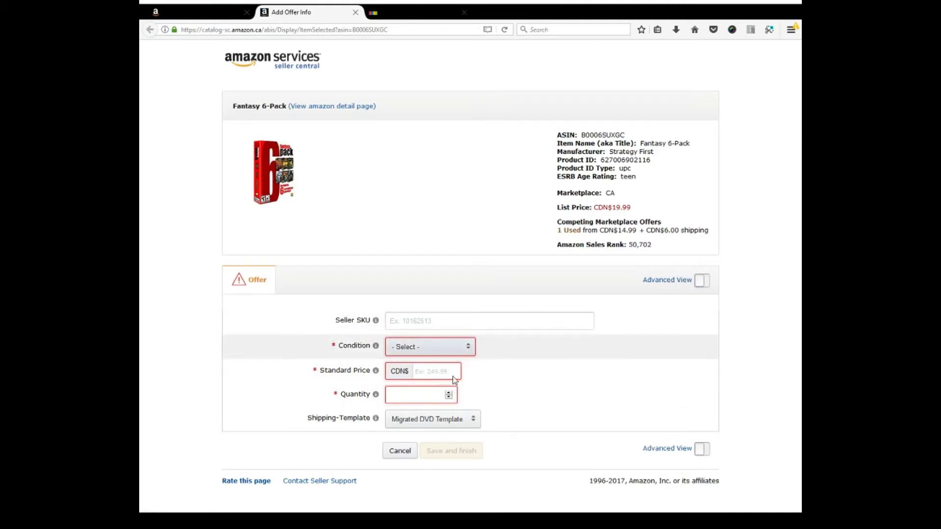
Step: Set the Fantasy 6-Pack condition to Collectible - Like New with quantity 1
{"action": "left_click", "coordinate": [448, 423]}
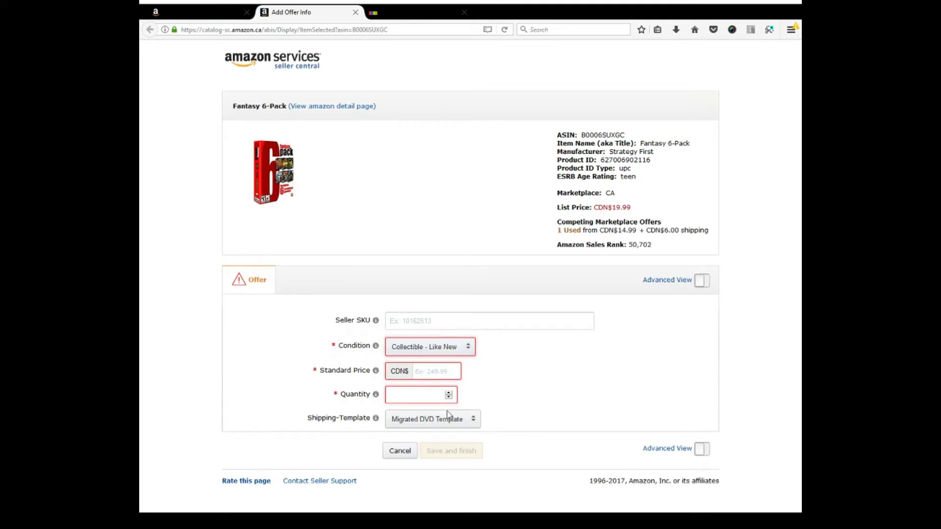
{"action": "left_click", "coordinate": [418, 401]}
{"action": "type", "text": "1"}
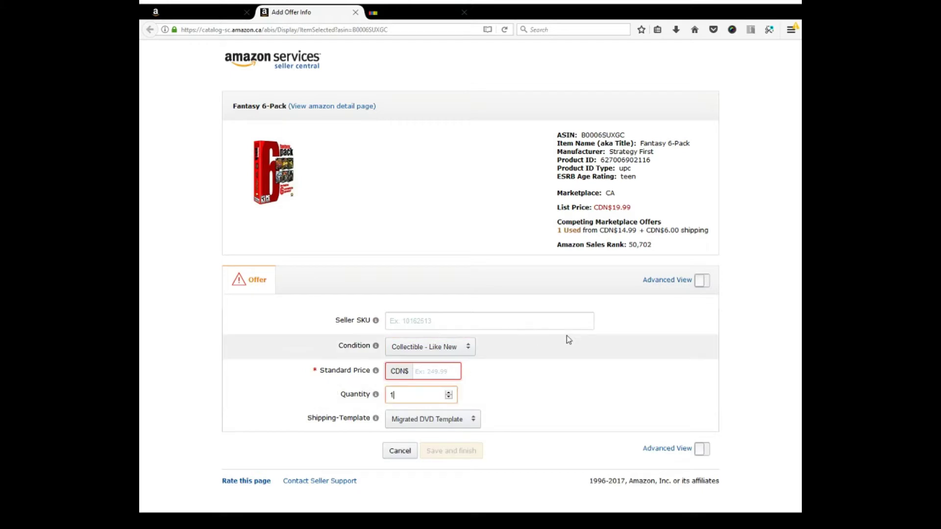
Step: Turn on Advanced View, set the standard price to 14.00, and begin the condition note
{"action": "left_click", "coordinate": [701, 280]}
{"action": "scroll", "coordinate": [521, 359], "scroll_direction": "down", "scroll_amount": 5}
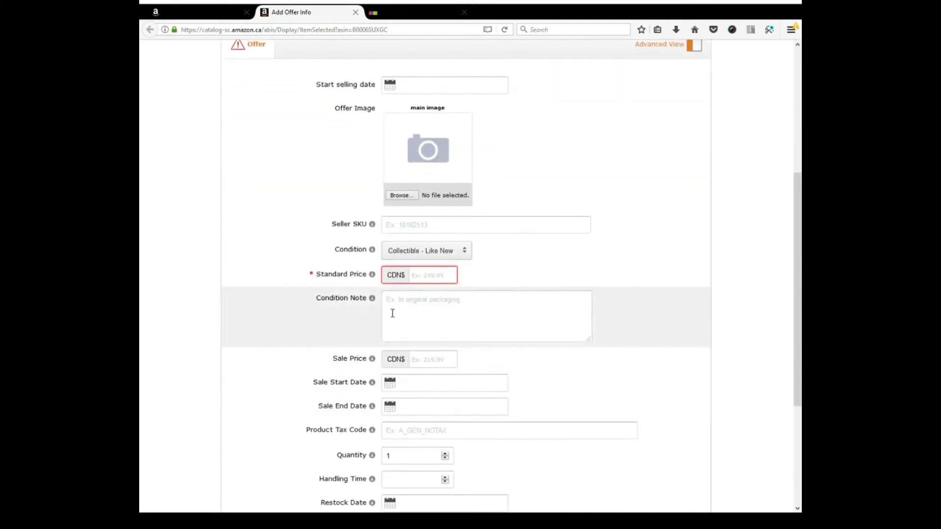
{"action": "left_click", "coordinate": [421, 277]}
{"action": "scroll", "coordinate": [557, 277], "scroll_direction": "up", "scroll_amount": 5}
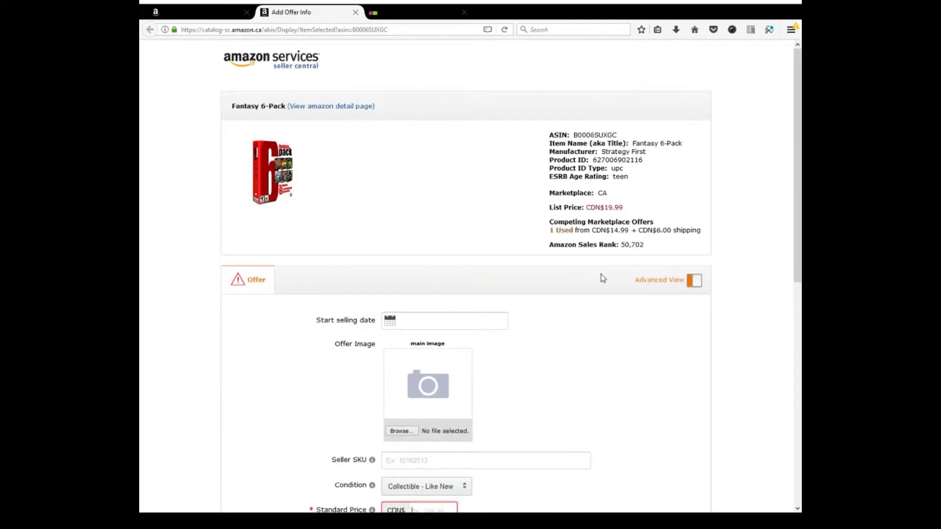
{"action": "scroll", "coordinate": [583, 294], "scroll_direction": "down", "scroll_amount": 3}
{"action": "type", "text": "14.00"}
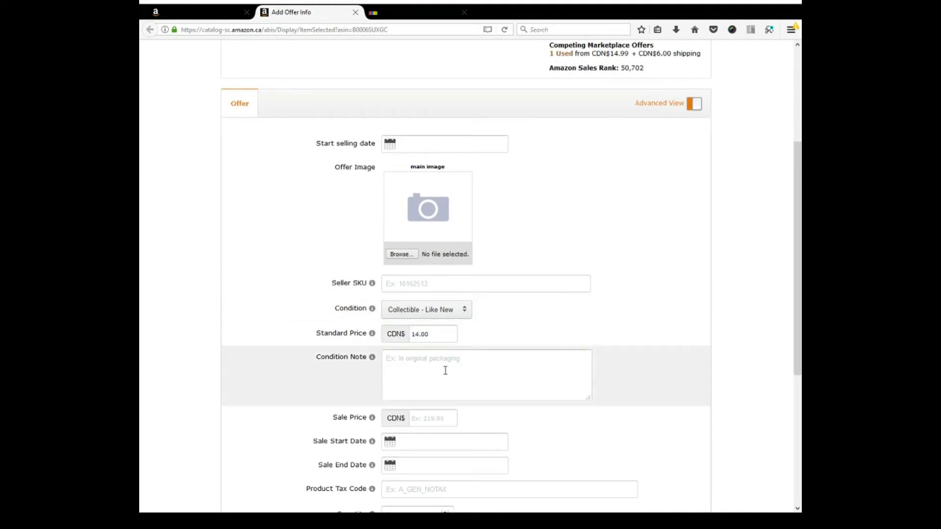
{"action": "left_click", "coordinate": [440, 378]}
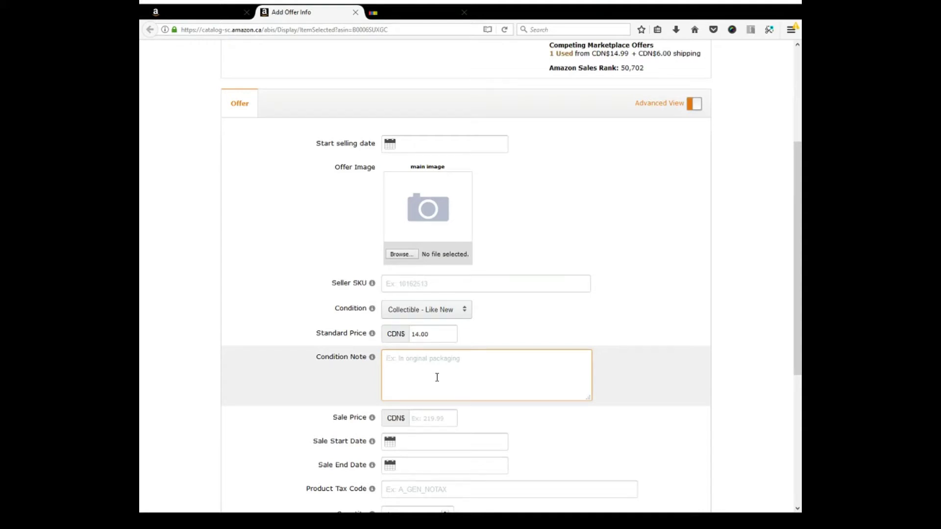
{"action": "type", "text": "Th"}
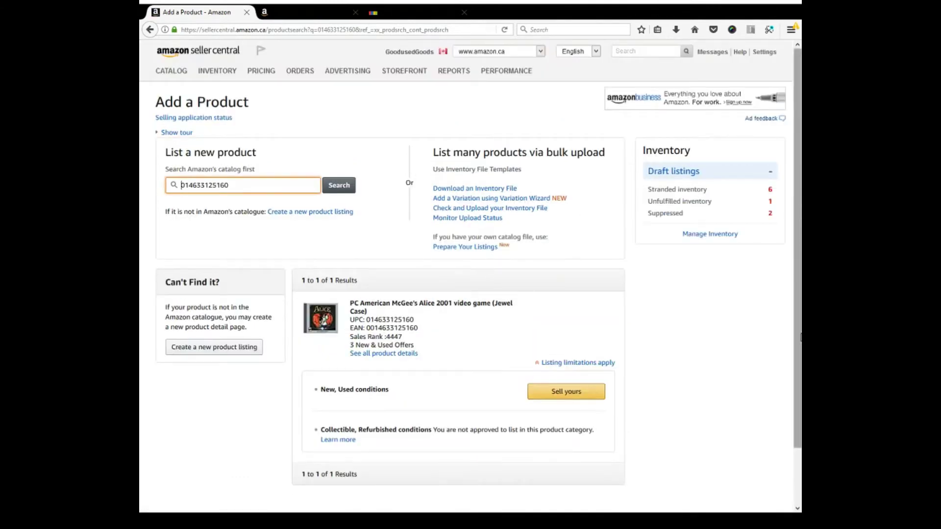
Step: Open the full product details page for the American McGee's Alice search result
{"action": "left_click", "coordinate": [399, 360]}
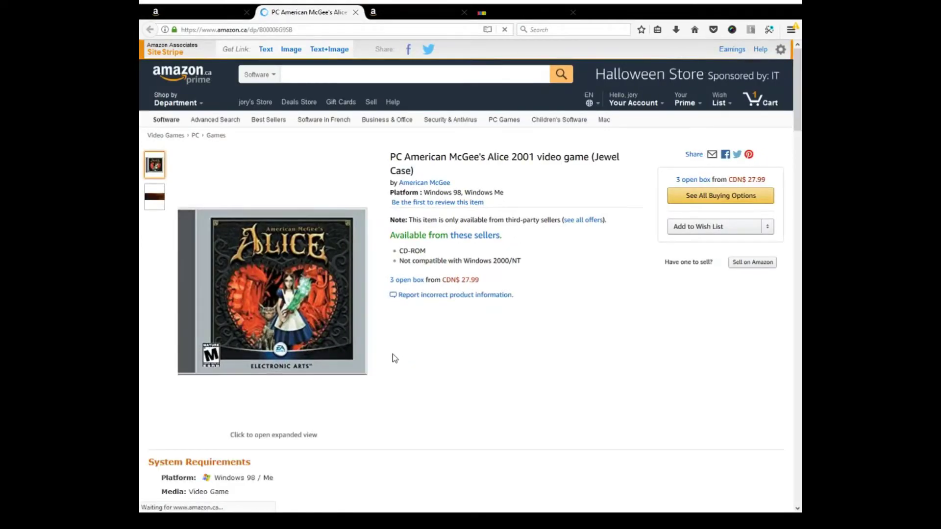
Step: Review the three open-box Alice offers from CDN$ 27.99, then choose Sell yours in Seller Central
{"action": "left_click", "coordinate": [410, 280]}
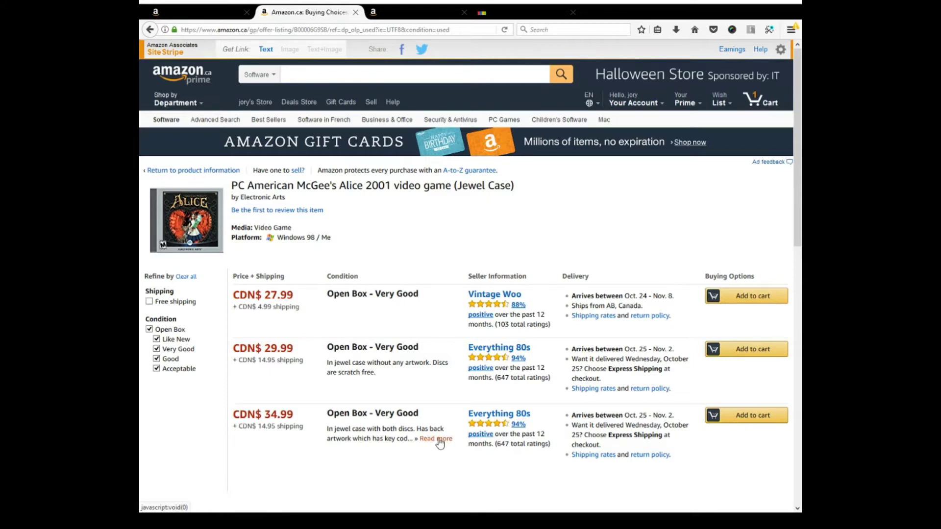
{"action": "left_click", "coordinate": [438, 439]}
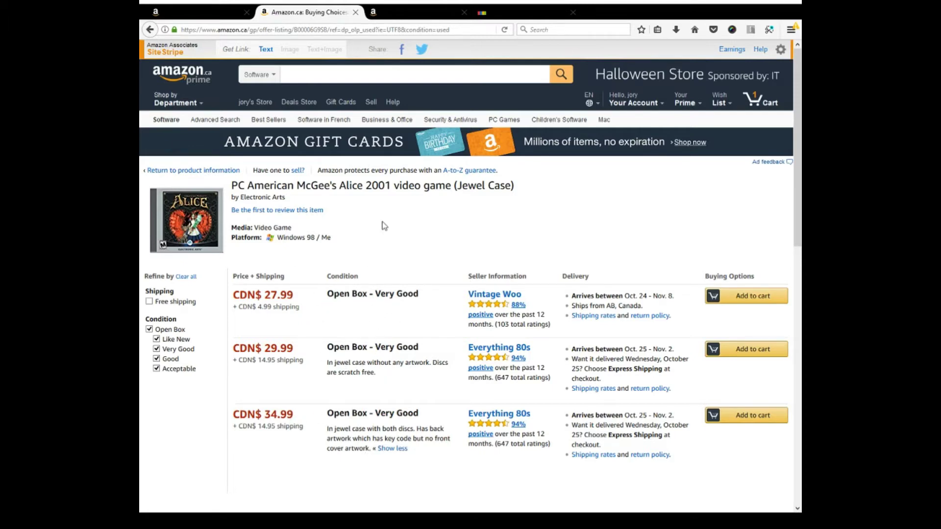
{"action": "left_click", "coordinate": [256, 10]}
{"action": "left_click", "coordinate": [576, 394]}
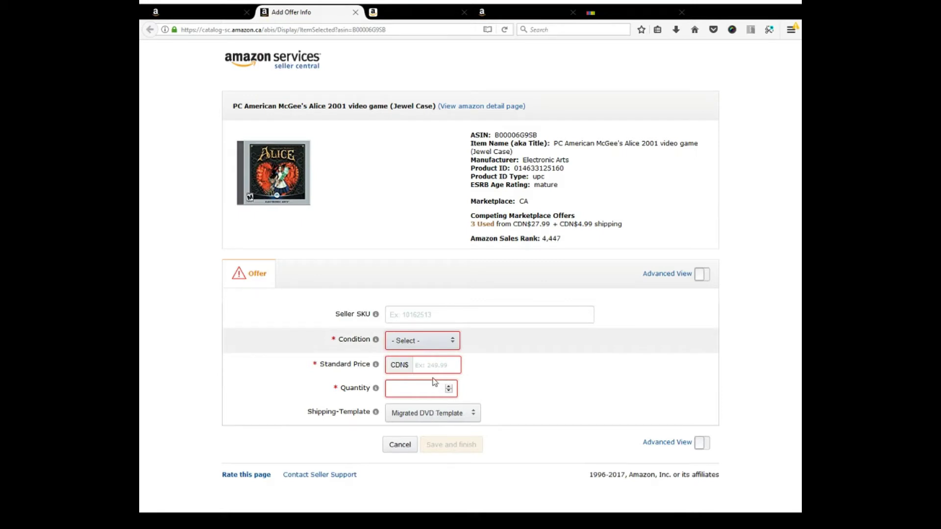
Step: Set the Alice offer to Used - Very Good with a standard price of CDN$25
{"action": "left_click", "coordinate": [430, 420]}
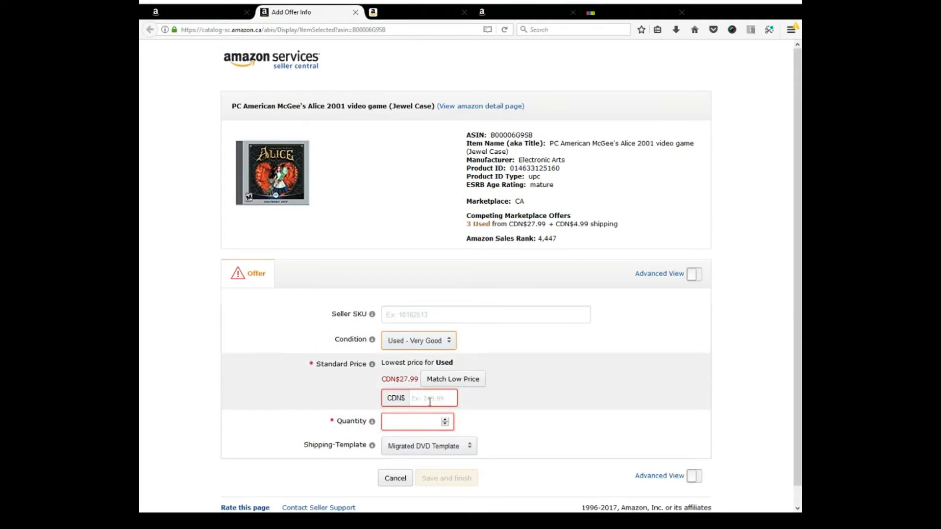
{"action": "scroll", "coordinate": [501, 432], "scroll_direction": "down", "scroll_amount": 1}
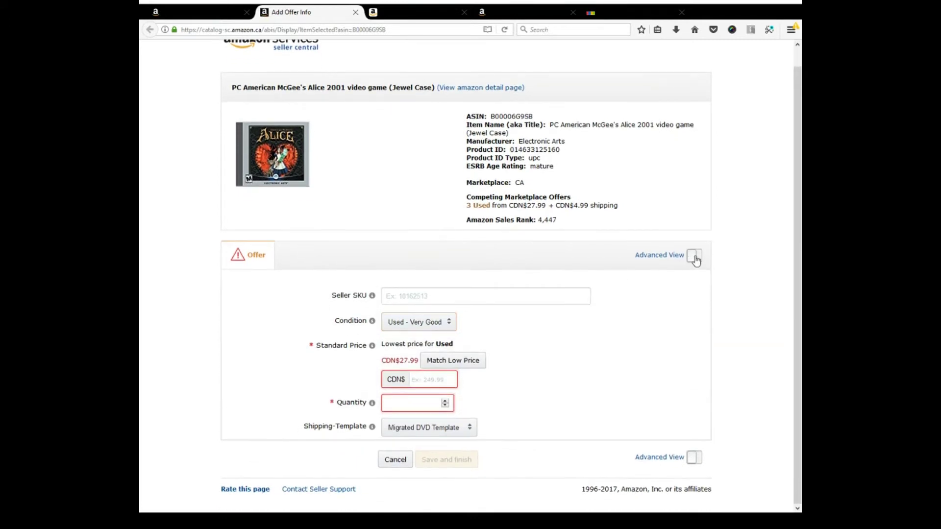
{"action": "left_click", "coordinate": [694, 255]}
{"action": "scroll", "coordinate": [471, 377], "scroll_direction": "down", "scroll_amount": 3}
{"action": "scroll", "coordinate": [468, 373], "scroll_direction": "down", "scroll_amount": 2}
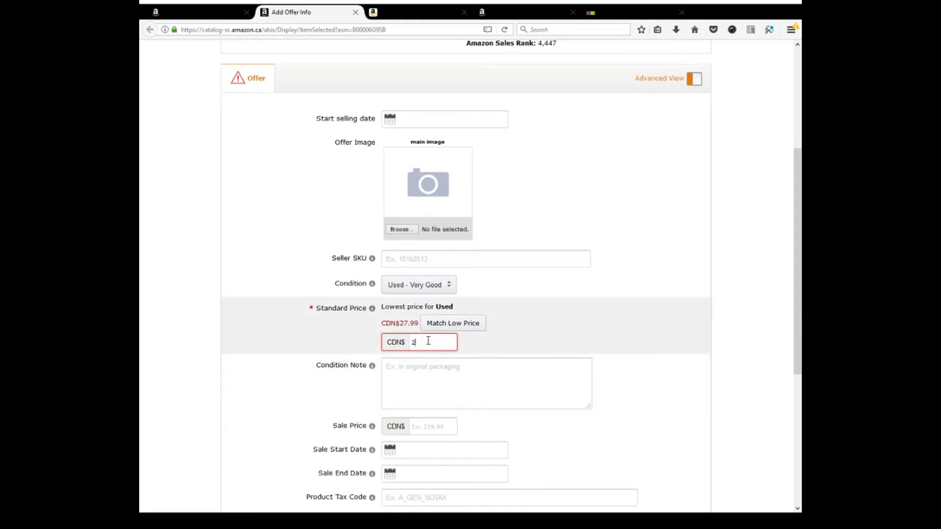
{"action": "type", "text": "5"}
Step: Write a condition note describing a complete game with case, art and a nearly unscratched disc
{"action": "left_click", "coordinate": [545, 388]}
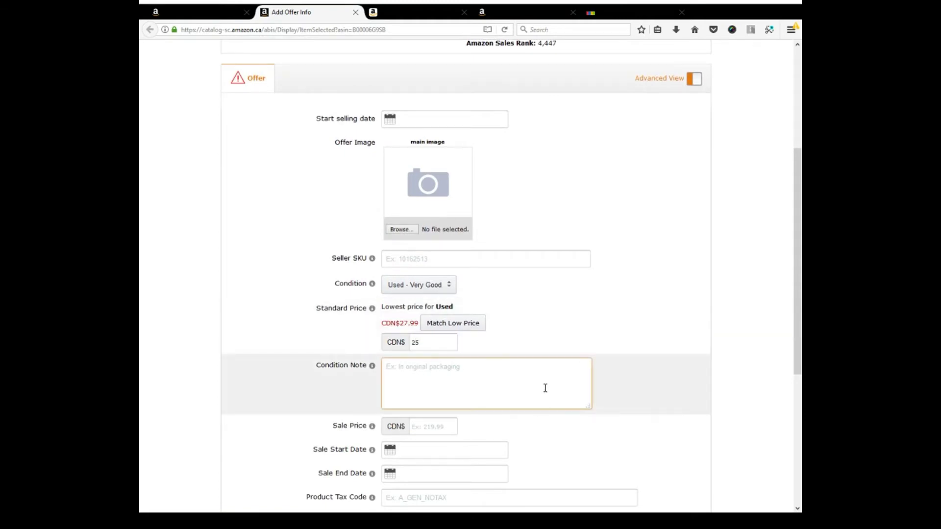
{"action": "type", "text": "This is a complete game with jewel case, cd, back and front"}
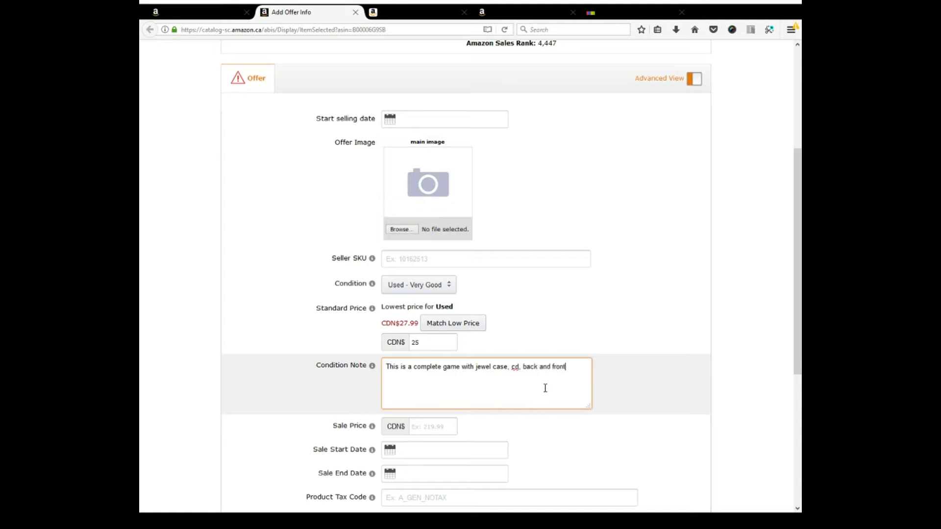
{"action": "type", "text": "rk"}
{"action": "key", "text": "BackSpace"}
{"action": "type", "text": "d"}
{"action": "key", "text": "BackSpace"}
{"action": "type", "text": "s"}
{"action": "type", "text": "ame"}
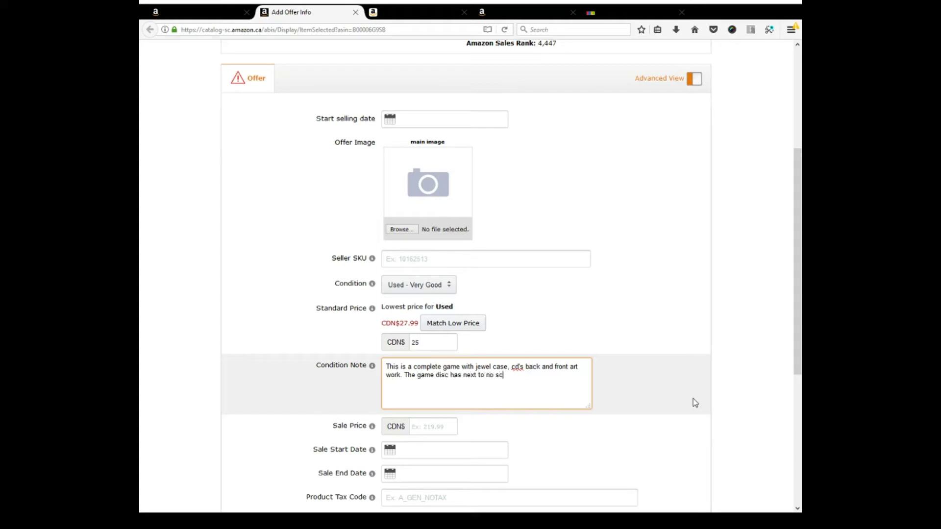
{"action": "type", "text": "cracks in the jewel"}
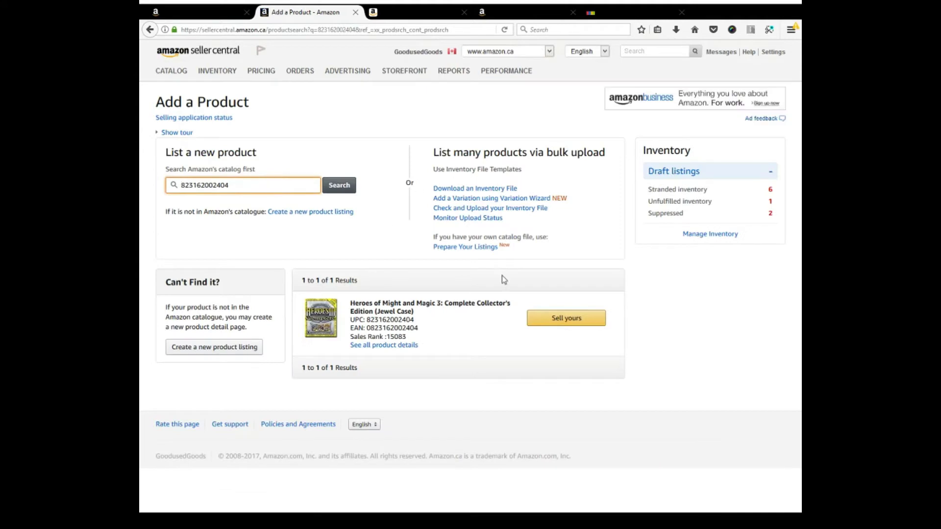
Step: Open the full product details for the Heroes of Might and Magic 3 result
{"action": "left_click", "coordinate": [408, 347]}
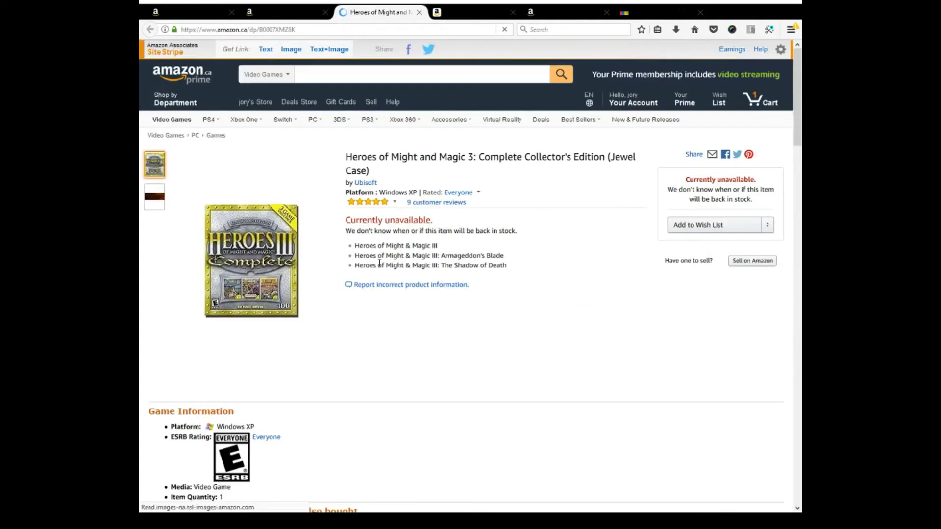
Step: Copy the Heroes 3 product title, close the finished Alice listing tab, and return to eBay
{"action": "triple_click", "coordinate": [373, 173]}
{"action": "key", "text": "ctrl+c"}
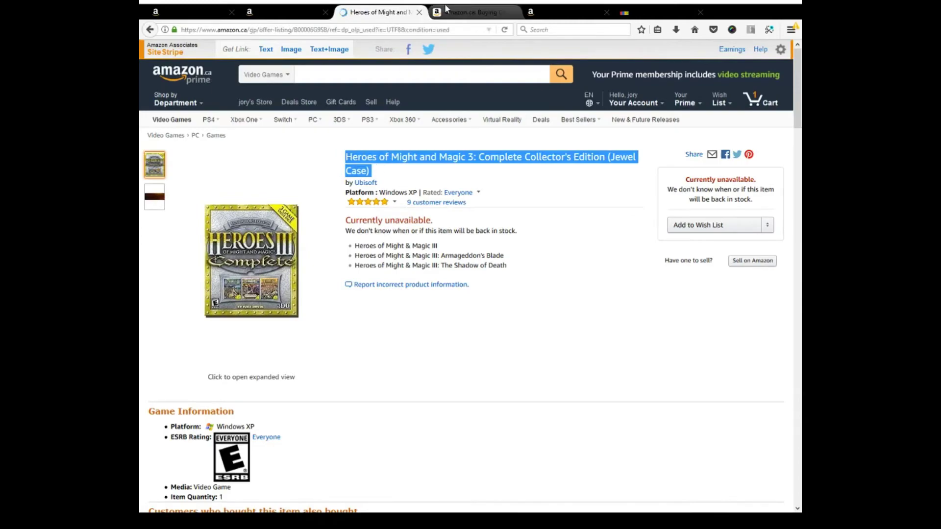
{"action": "left_click", "coordinate": [470, 12]}
{"action": "left_click", "coordinate": [513, 13]}
{"action": "left_click", "coordinate": [544, 13]}
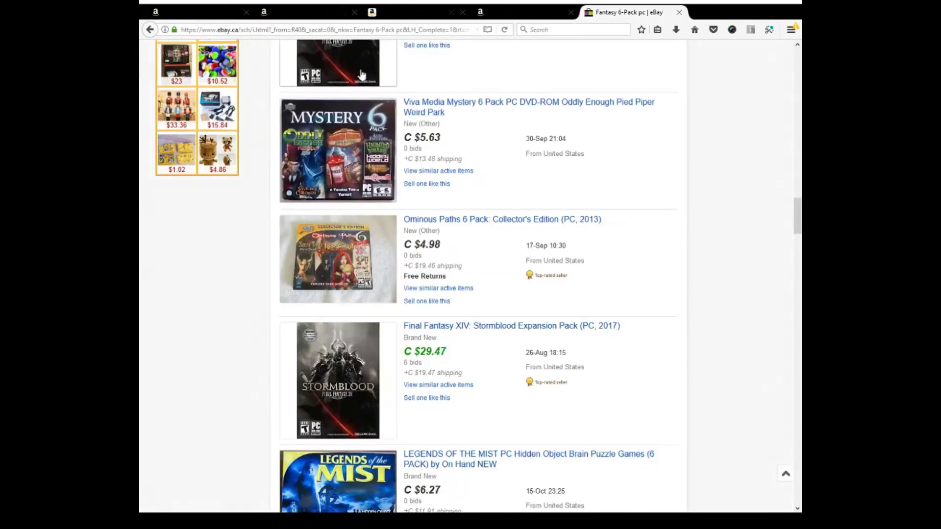
{"action": "scroll", "coordinate": [385, 285], "scroll_direction": "up", "scroll_amount": 15}
{"action": "scroll", "coordinate": [385, 294], "scroll_direction": "up", "scroll_amount": 5}
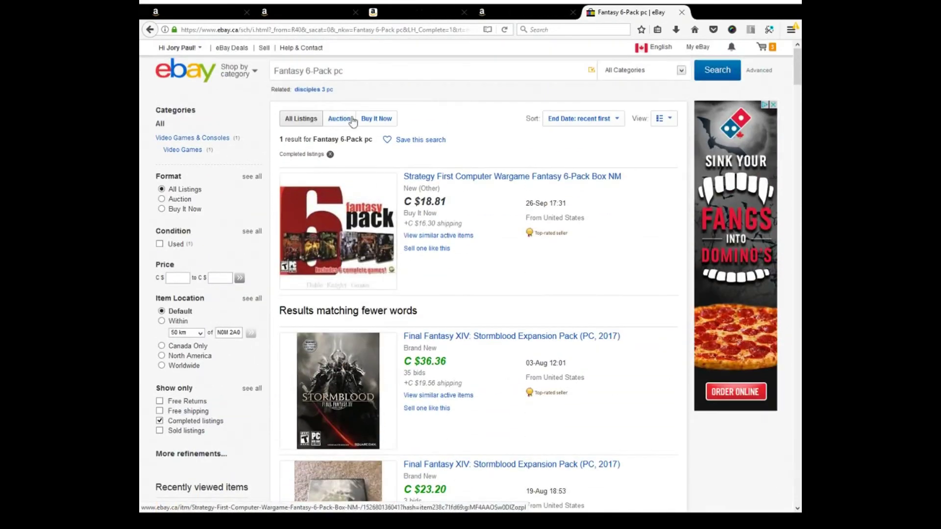
Step: Search eBay for the Heroes 3 title without the colon and '(Jewel Case)'
{"action": "triple_click", "coordinate": [372, 71]}
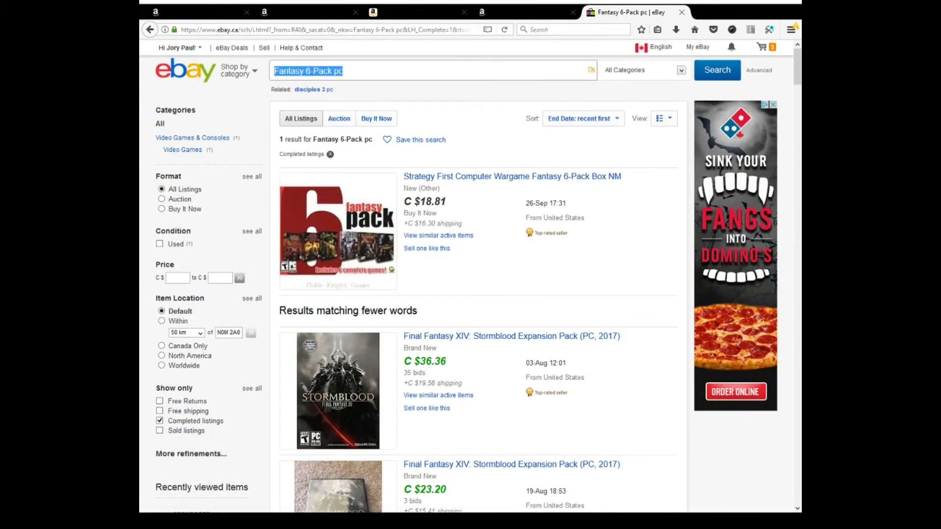
{"action": "key", "text": "ctrl+v"}
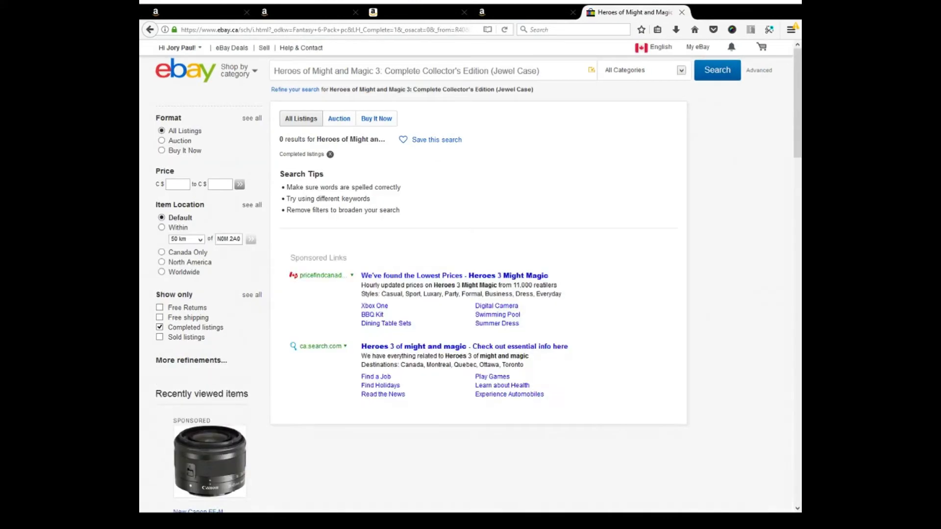
{"action": "left_click", "coordinate": [377, 71]}
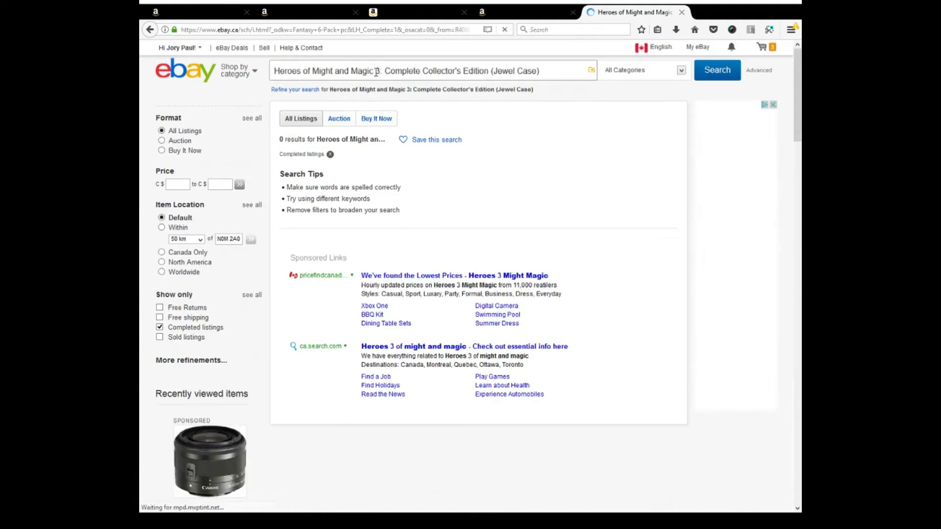
{"action": "key", "text": "Delete"}
{"action": "key", "text": "Return"}
{"action": "left_click_drag", "start_coordinate": [488, 71], "coordinate": [618, 99]}
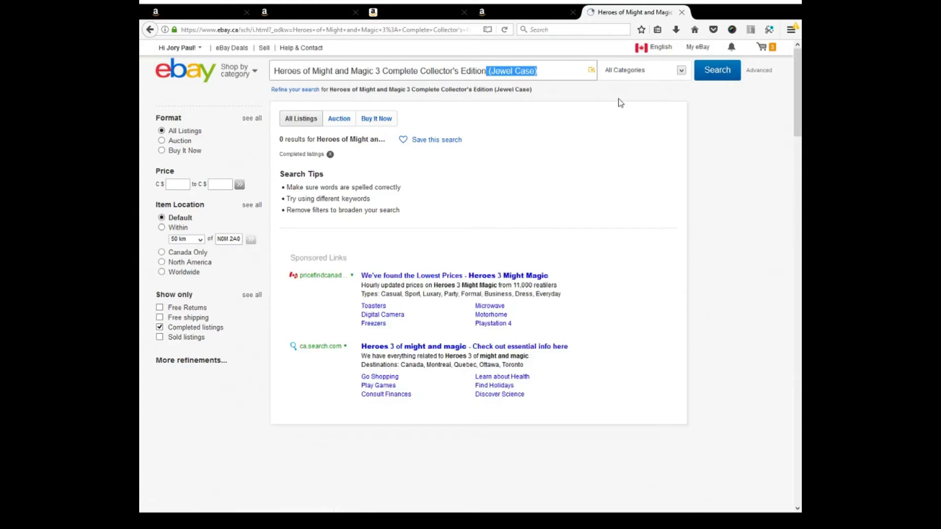
{"action": "key", "text": "Delete"}
{"action": "key", "text": "Return"}
Step: Scroll through the Heroes 3 completed-listing results, which show 0 exact matches
{"action": "scroll", "coordinate": [515, 166], "scroll_direction": "down", "scroll_amount": 2}
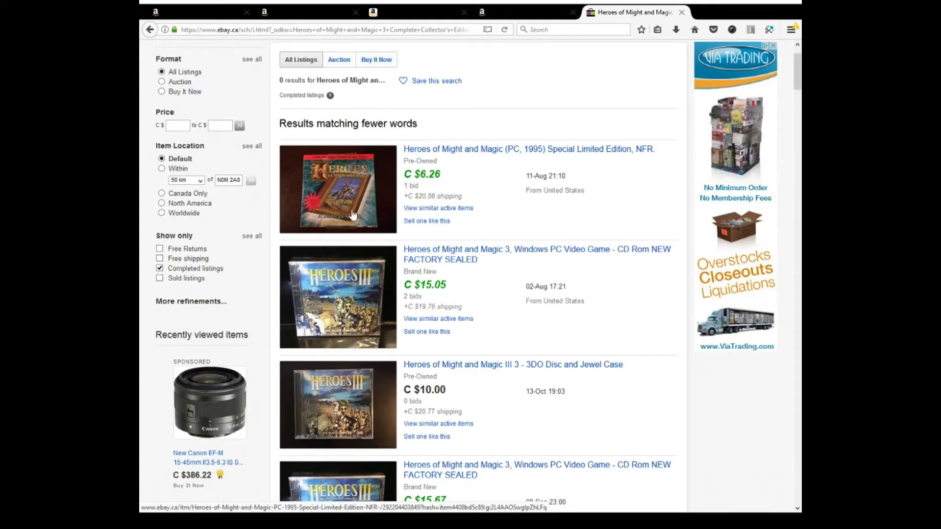
{"action": "scroll", "coordinate": [349, 216], "scroll_direction": "down", "scroll_amount": 2}
{"action": "scroll", "coordinate": [355, 254], "scroll_direction": "down", "scroll_amount": 8}
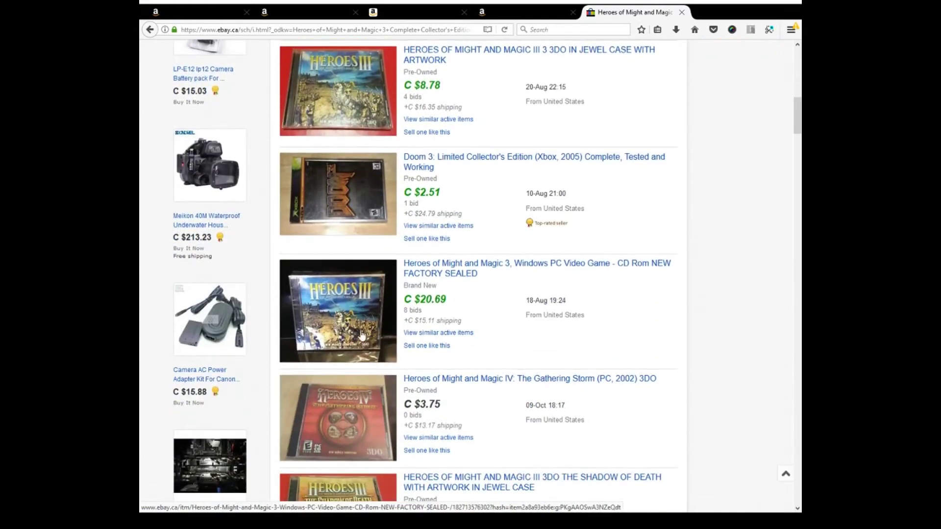
{"action": "scroll", "coordinate": [371, 321], "scroll_direction": "down", "scroll_amount": 4}
{"action": "scroll", "coordinate": [371, 319], "scroll_direction": "down", "scroll_amount": 4}
{"action": "scroll", "coordinate": [376, 273], "scroll_direction": "down", "scroll_amount": 3}
{"action": "scroll", "coordinate": [373, 273], "scroll_direction": "down", "scroll_amount": 10}
{"action": "scroll", "coordinate": [377, 240], "scroll_direction": "up", "scroll_amount": 12}
{"action": "scroll", "coordinate": [378, 241], "scroll_direction": "up", "scroll_amount": 2}
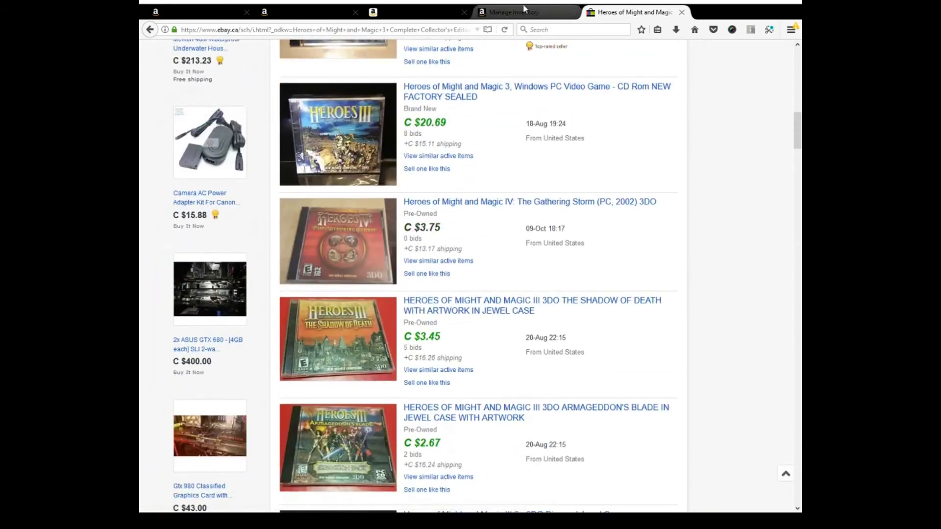
Step: Close the eBay tab and choose Sell yours on the Heroes 3 catalog result
{"action": "left_click", "coordinate": [681, 12]}
{"action": "left_click", "coordinate": [384, 9]}
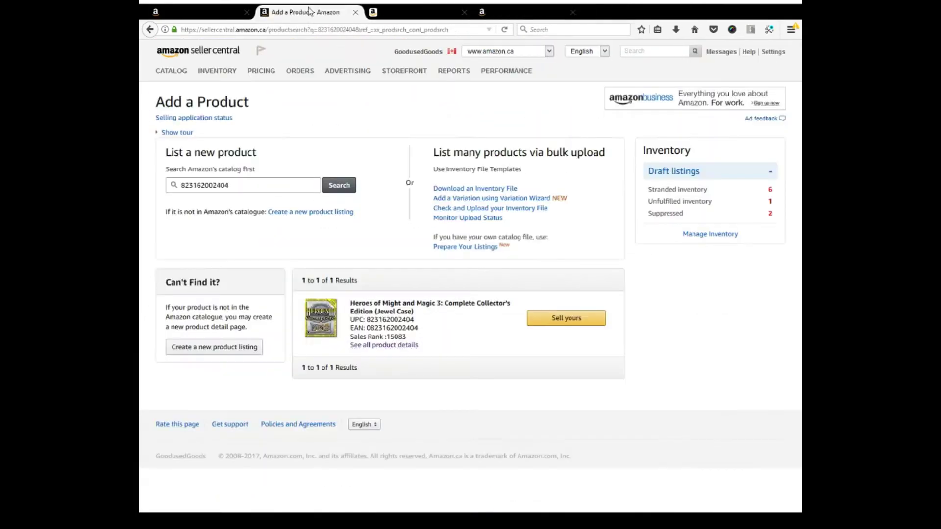
{"action": "left_click", "coordinate": [566, 321]}
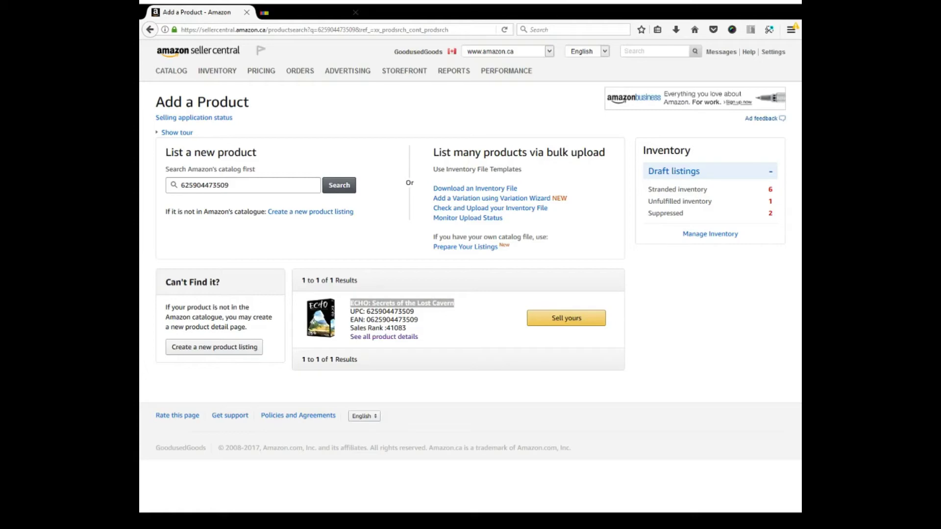
Step: Check the ECHO: Secrets of the Lost Cavern product details page, then close it
{"action": "left_click", "coordinate": [399, 337]}
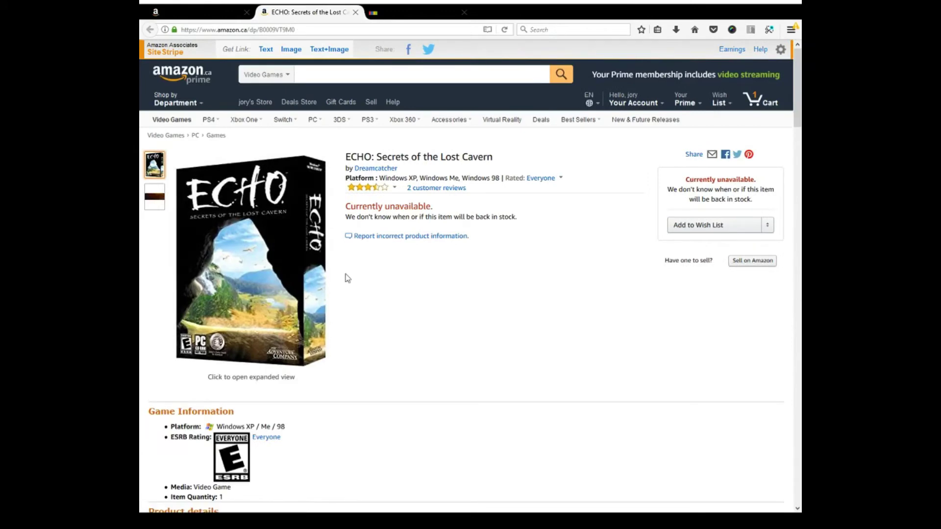
{"action": "middle_click", "coordinate": [317, 8]}
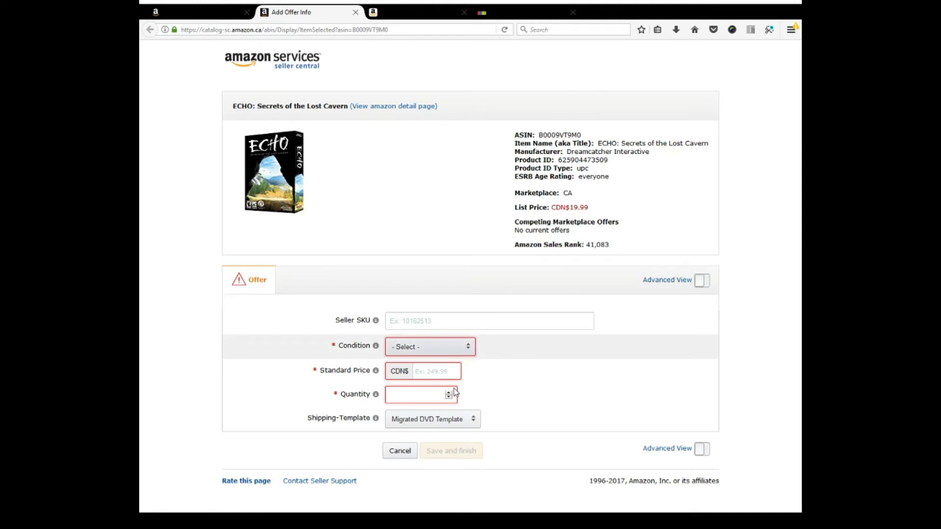
Step: Set the ECHO condition to Used - Good and start entering its standard price
{"action": "key", "text": "Down"}
{"action": "key", "text": "Down"}
{"action": "key", "text": "Down"}
{"action": "key", "text": "Down"}
{"action": "left_click", "coordinate": [444, 373]}
{"action": "type", "text": "1"}
{"action": "key", "text": "BackSpace"}
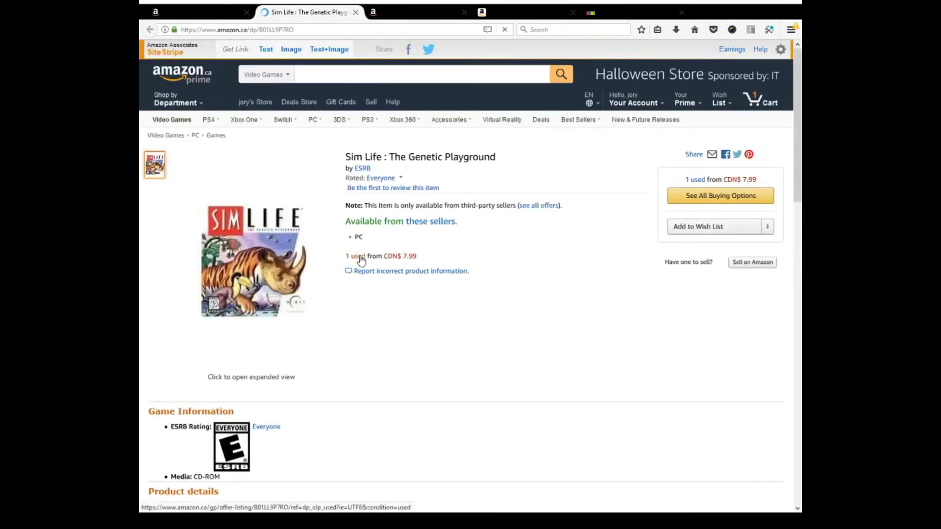
Step: Review the single CDN$7.99 used Sim Life offer and read the seller's full condition note
{"action": "left_click", "coordinate": [358, 257]}
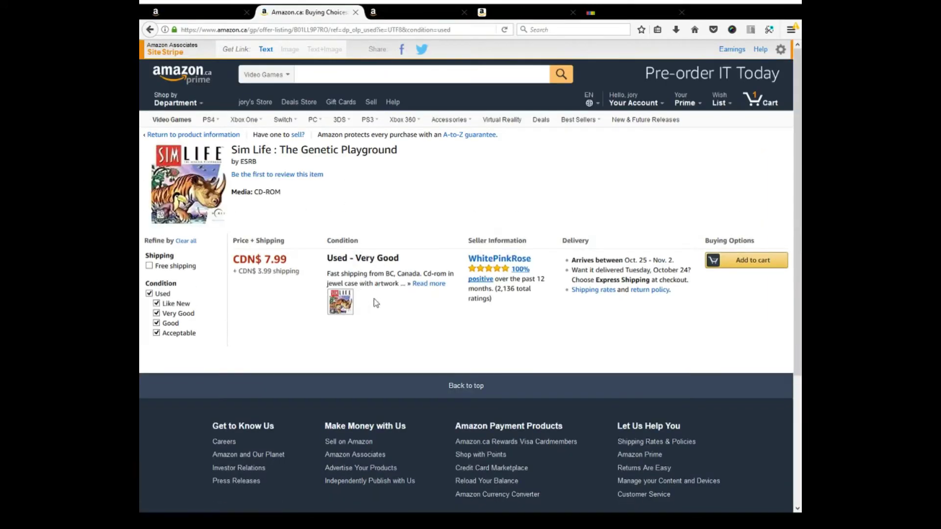
{"action": "left_click", "coordinate": [430, 285]}
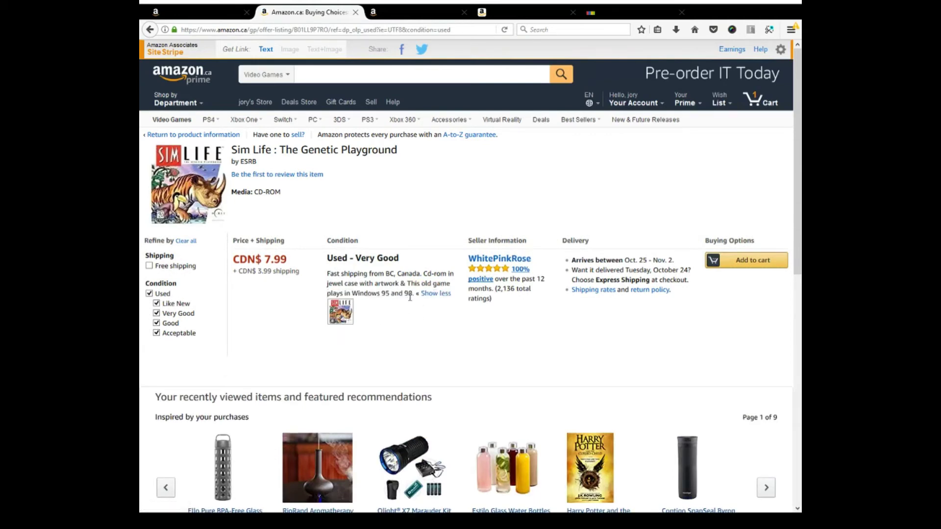
{"action": "left_click_drag", "start_coordinate": [408, 294], "coordinate": [424, 274]}
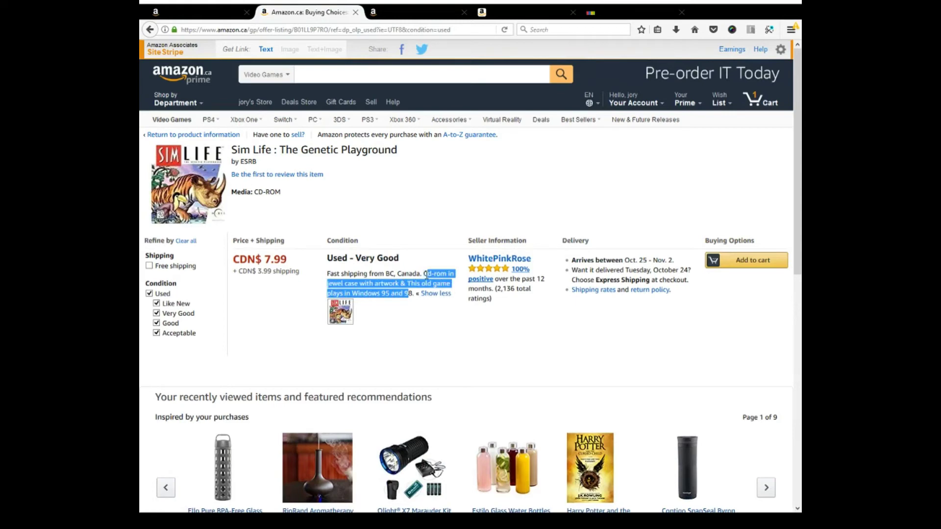
{"action": "mouse_move", "coordinate": [415, 294]}
{"action": "left_mouse_down"}
{"action": "mouse_move", "coordinate": [392, 293]}
{"action": "mouse_move", "coordinate": [422, 282]}
{"action": "left_mouse_up"}
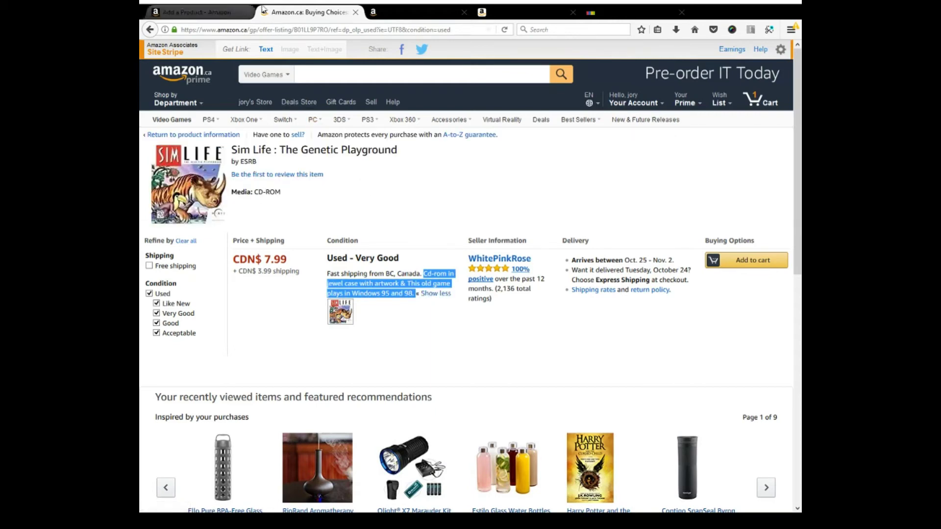
Step: Close the Sim Life offers, inventory and ECHO product pages, returning to the Sim Life offer form
{"action": "left_click", "coordinate": [448, 10]}
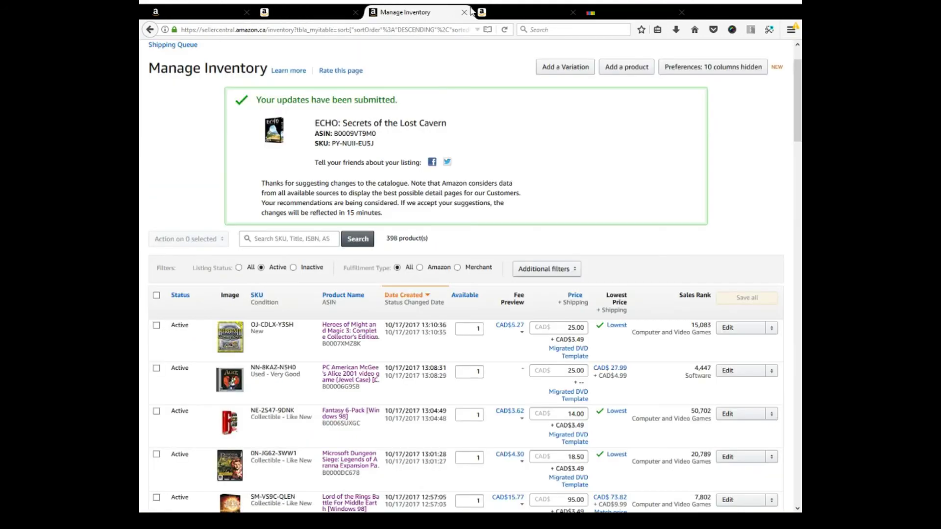
{"action": "left_click", "coordinate": [495, 12]}
{"action": "left_click", "coordinate": [402, 12]}
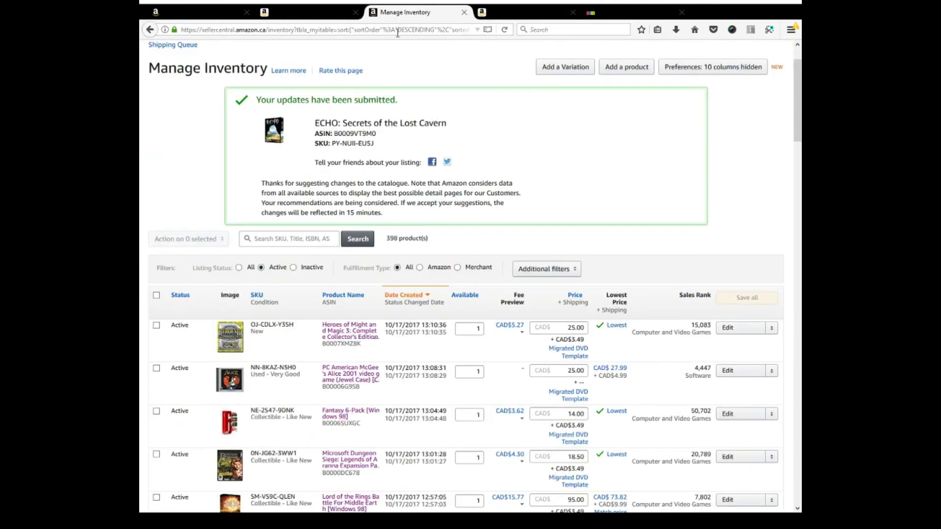
{"action": "left_click", "coordinate": [464, 12]}
{"action": "left_click", "coordinate": [216, 12]}
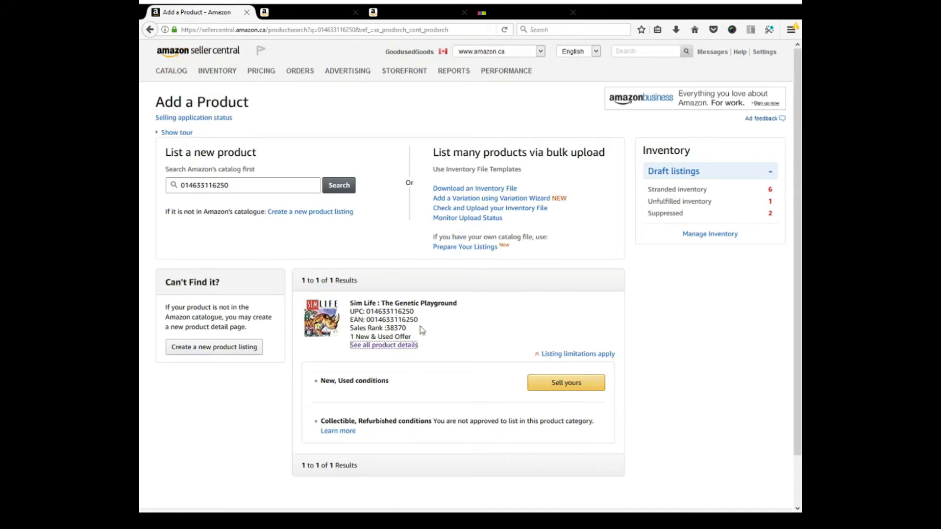
{"action": "left_click", "coordinate": [564, 382]}
{"action": "left_click", "coordinate": [384, 10]}
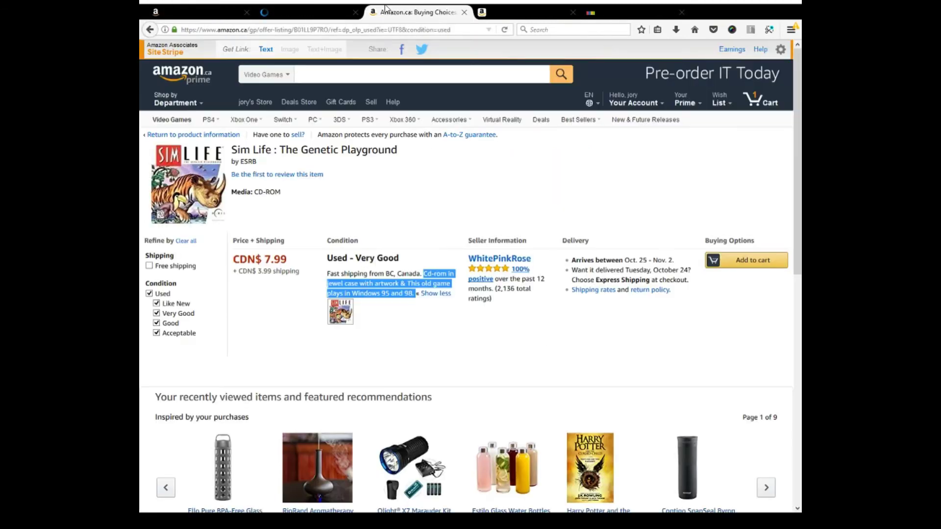
{"action": "left_click", "coordinate": [474, 326]}
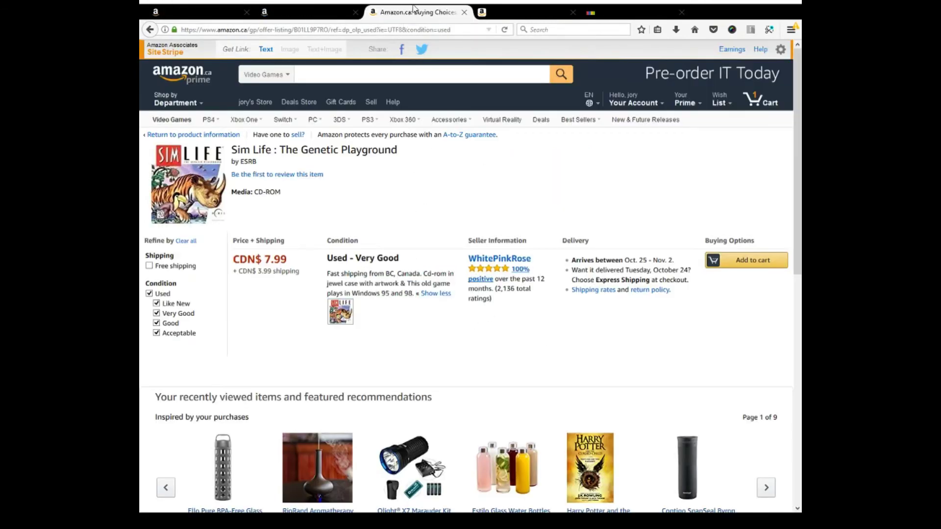
{"action": "left_click", "coordinate": [464, 12]}
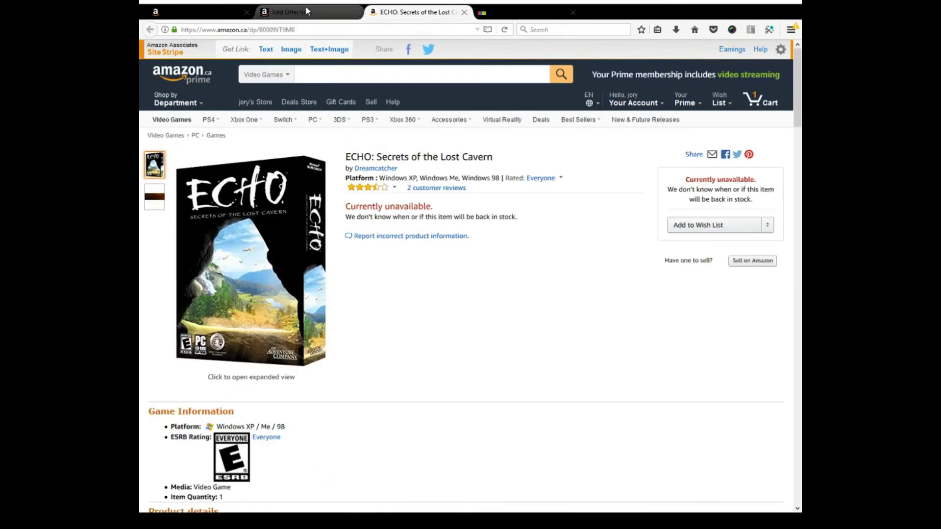
{"action": "left_click", "coordinate": [463, 13]}
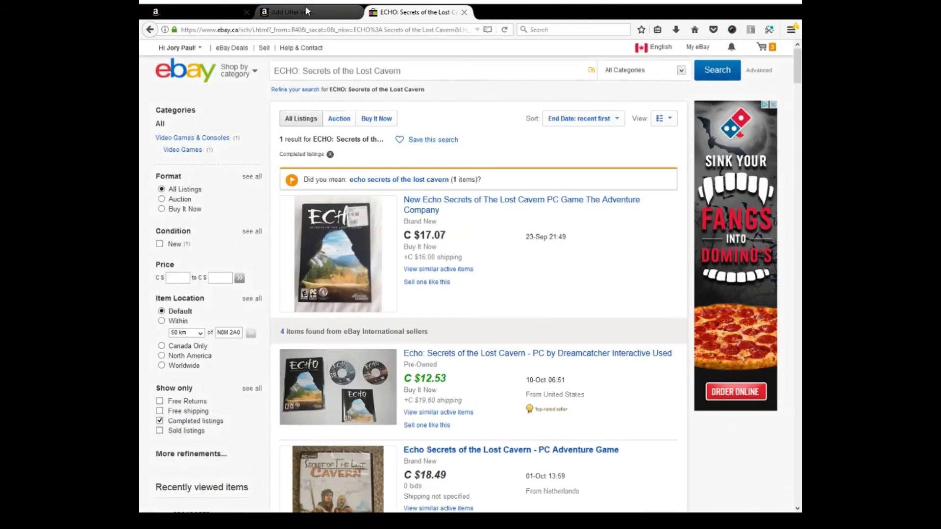
{"action": "left_click", "coordinate": [298, 5]}
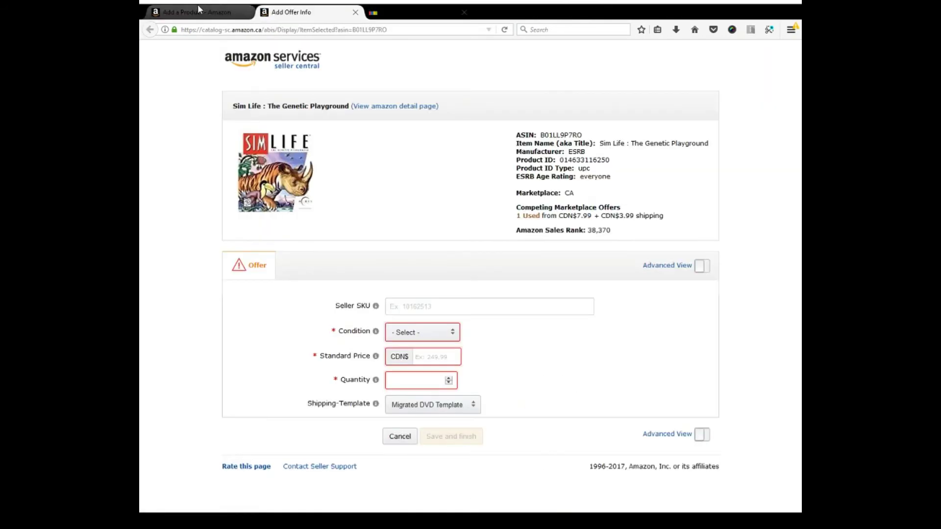
Step: Enter a standard price of 7.98 and quantity 1 for Sim Life, then show the advanced offer fields
{"action": "left_click", "coordinate": [418, 356]}
{"action": "type", "text": "7.98"}
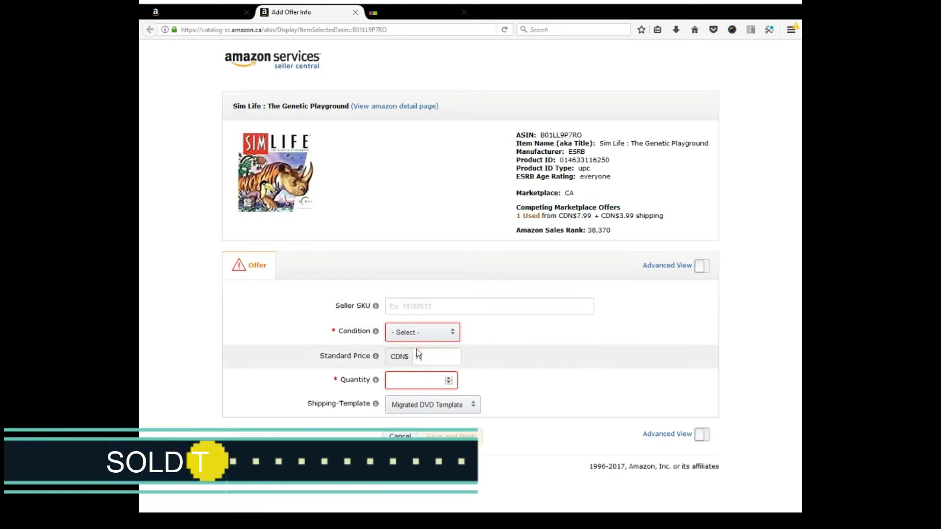
{"action": "left_click", "coordinate": [394, 375]}
{"action": "type", "text": "1"}
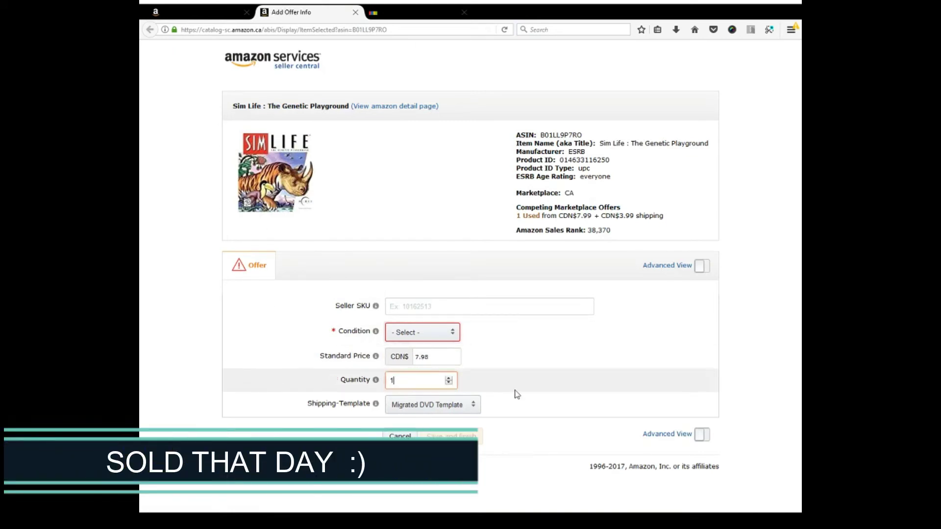
{"action": "left_click", "coordinate": [701, 269]}
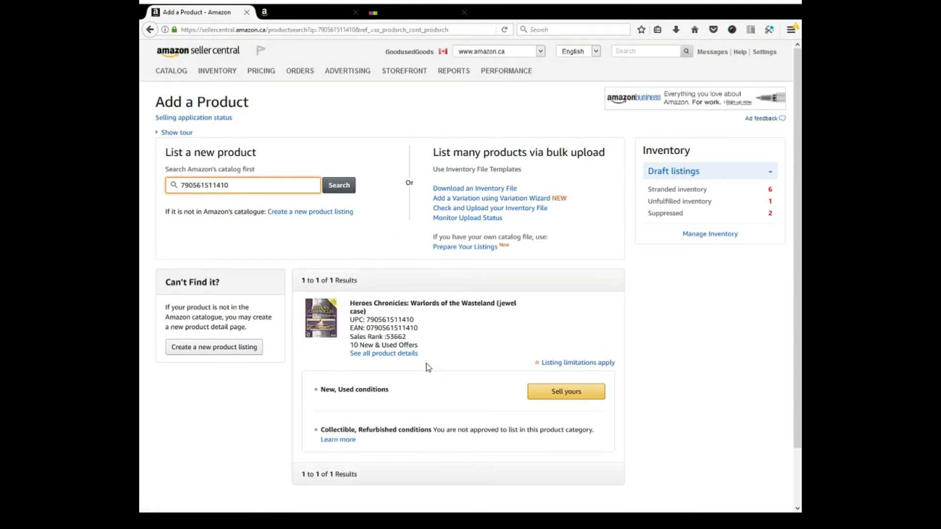
Step: Review the Heroes Chronicles used offers, read the third offer's full note, and select the game's title
{"action": "left_click", "coordinate": [413, 355]}
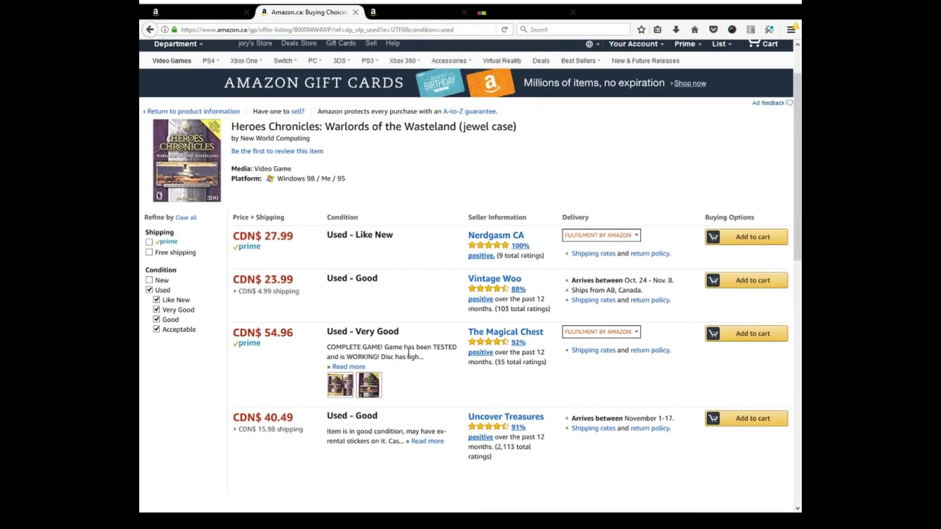
{"action": "left_click", "coordinate": [358, 368]}
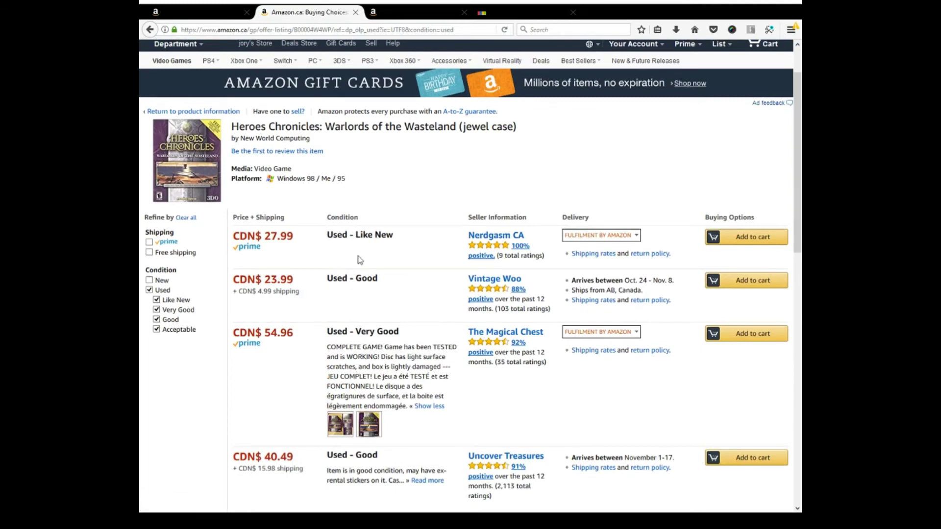
{"action": "left_click_drag", "start_coordinate": [377, 235], "coordinate": [321, 240]}
{"action": "left_click", "coordinate": [356, 241]}
{"action": "left_click_drag", "start_coordinate": [456, 125], "coordinate": [234, 120]}
{"action": "key", "text": "ctrl+c"}
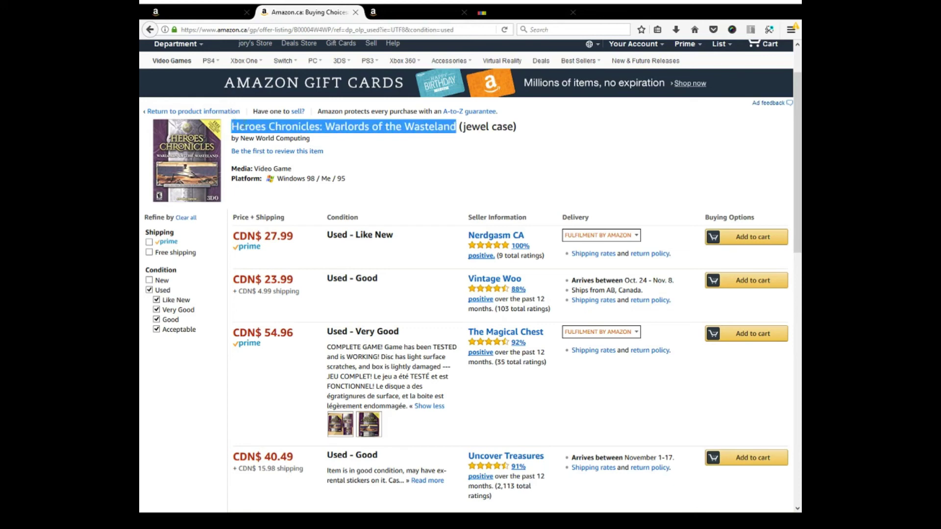
Step: Search eBay for 'Heroes Chronicles: Warlords of the Wasteland jewel case', replacing the old ECHO query
{"action": "left_click", "coordinate": [518, 10]}
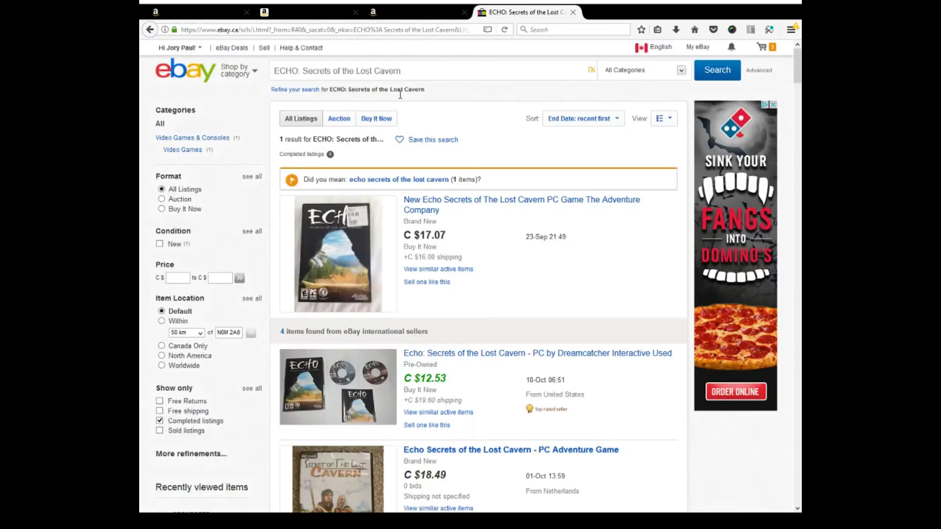
{"action": "left_click_drag", "start_coordinate": [401, 71], "coordinate": [274, 74]}
{"action": "key", "text": "ctrl+v"}
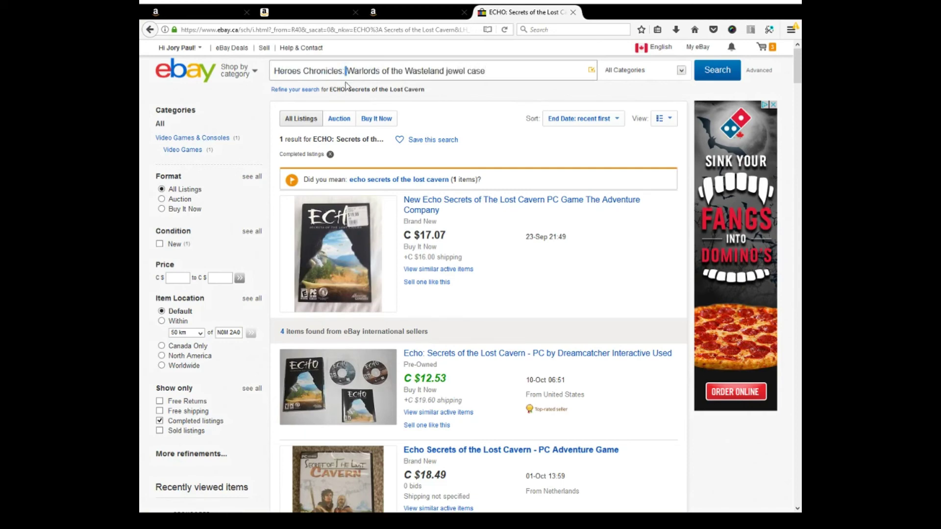
{"action": "key", "text": "BackSpace"}
{"action": "key", "text": "Return"}
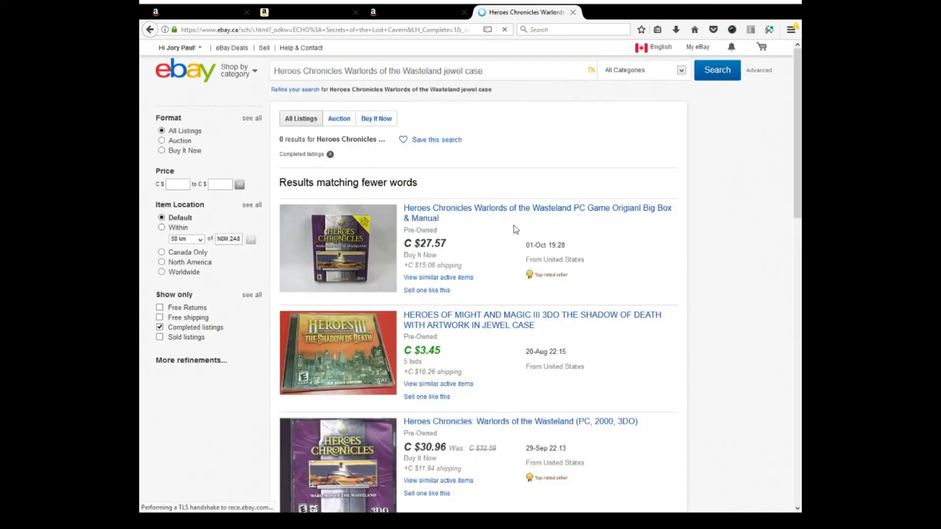
Step: Scan the completed Heroes Chronicles listings (similar sales C $3.45–C $30.96), then close the eBay results
{"action": "scroll", "coordinate": [427, 255], "scroll_direction": "down", "scroll_amount": 2}
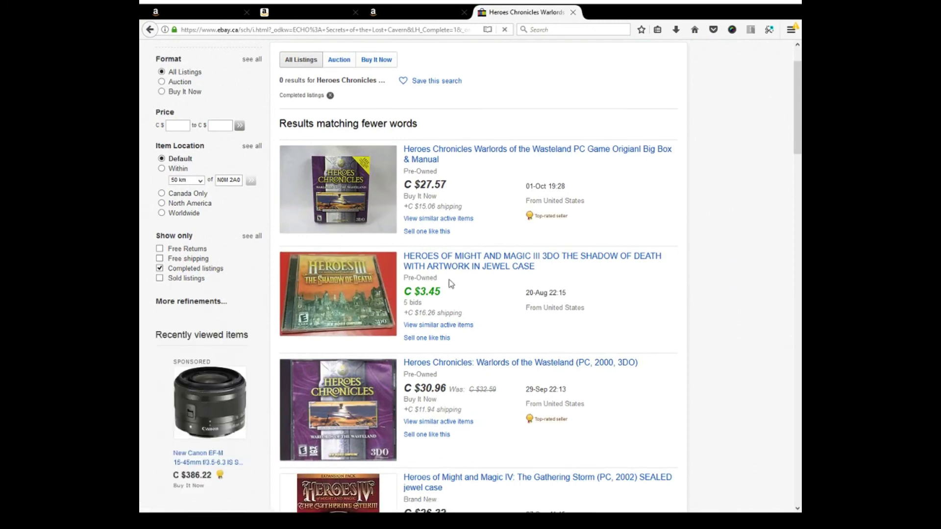
{"action": "scroll", "coordinate": [426, 294], "scroll_direction": "down", "scroll_amount": 5}
{"action": "scroll", "coordinate": [434, 309], "scroll_direction": "up", "scroll_amount": 2}
{"action": "left_click", "coordinate": [407, 362]}
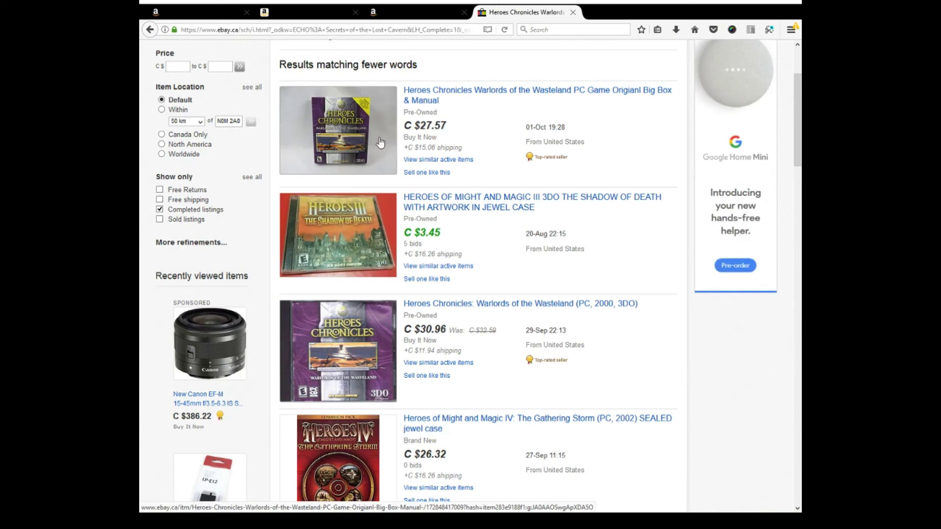
{"action": "scroll", "coordinate": [368, 138], "scroll_direction": "down", "scroll_amount": 10}
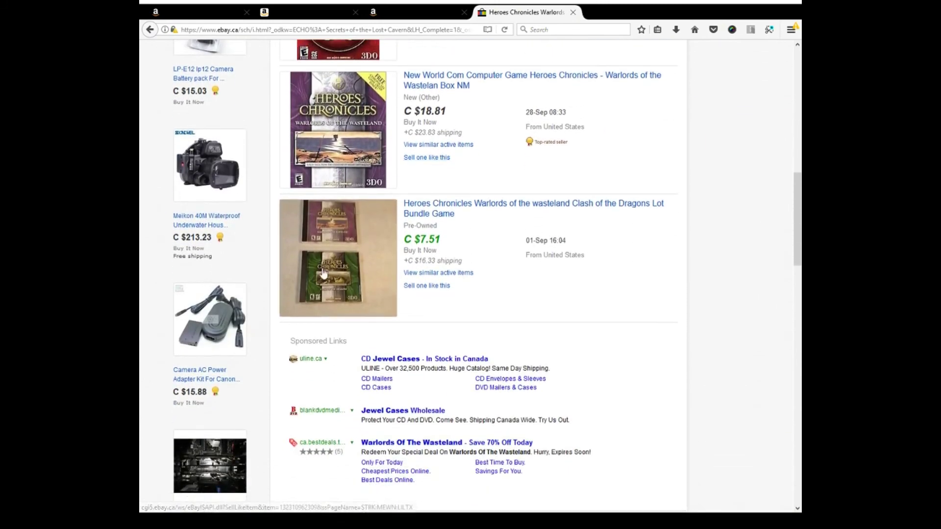
{"action": "scroll", "coordinate": [511, 276], "scroll_direction": "up", "scroll_amount": 10}
{"action": "left_click", "coordinate": [380, 9]}
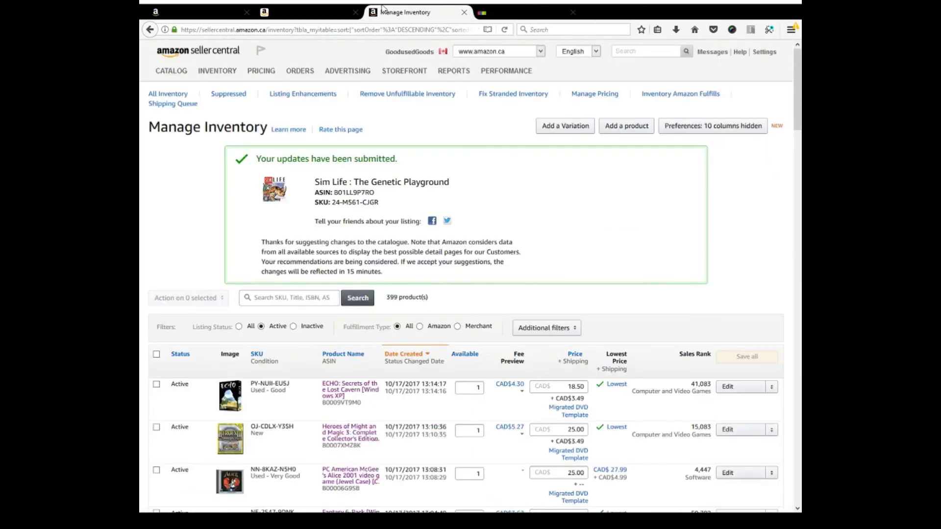
{"action": "left_click", "coordinate": [511, 13]}
{"action": "scroll", "coordinate": [452, 243], "scroll_direction": "down", "scroll_amount": 3}
{"action": "scroll", "coordinate": [451, 243], "scroll_direction": "up", "scroll_amount": 3}
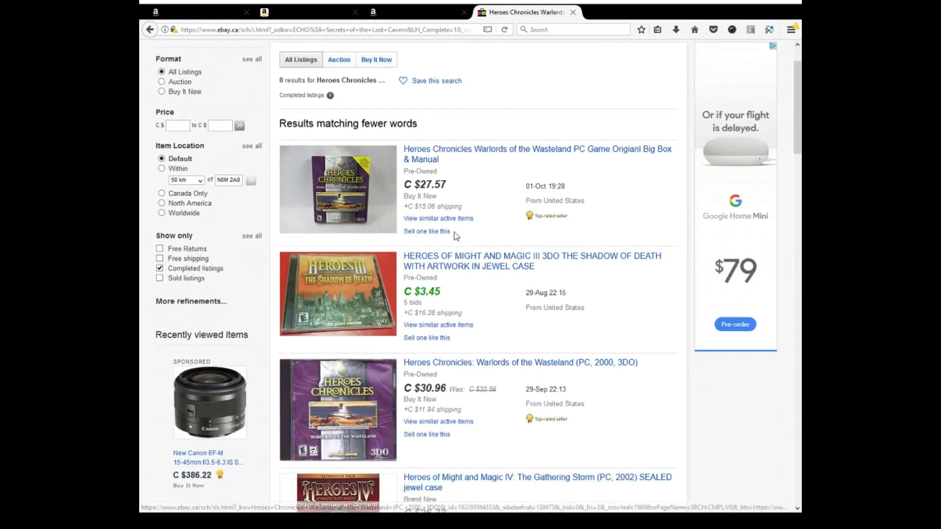
{"action": "left_click", "coordinate": [574, 12]}
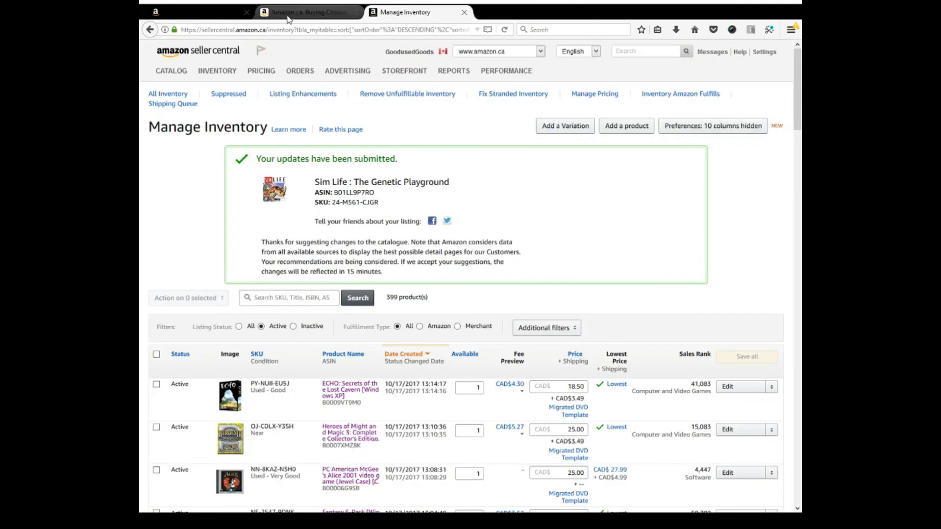
{"action": "left_click", "coordinate": [299, 10]}
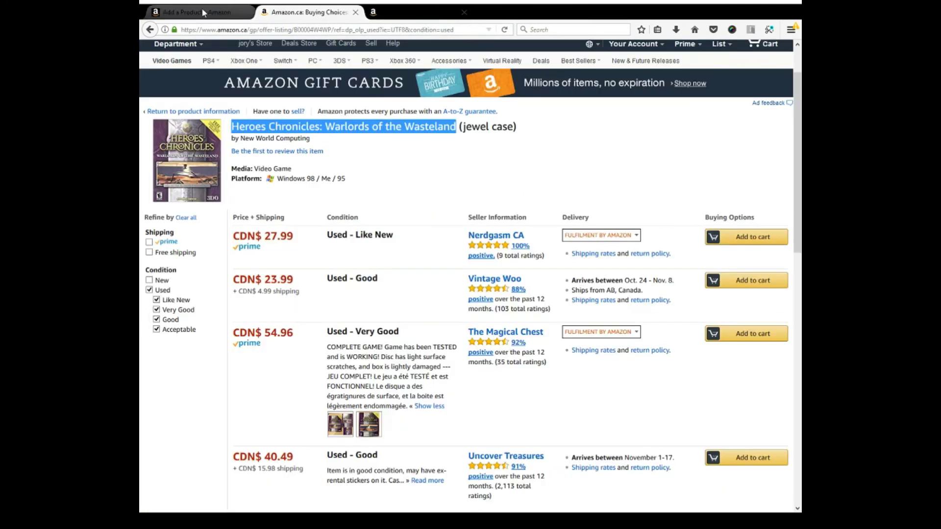
Step: Go back to the Add a Product page showing the Heroes Chronicles result
{"action": "left_click", "coordinate": [203, 13]}
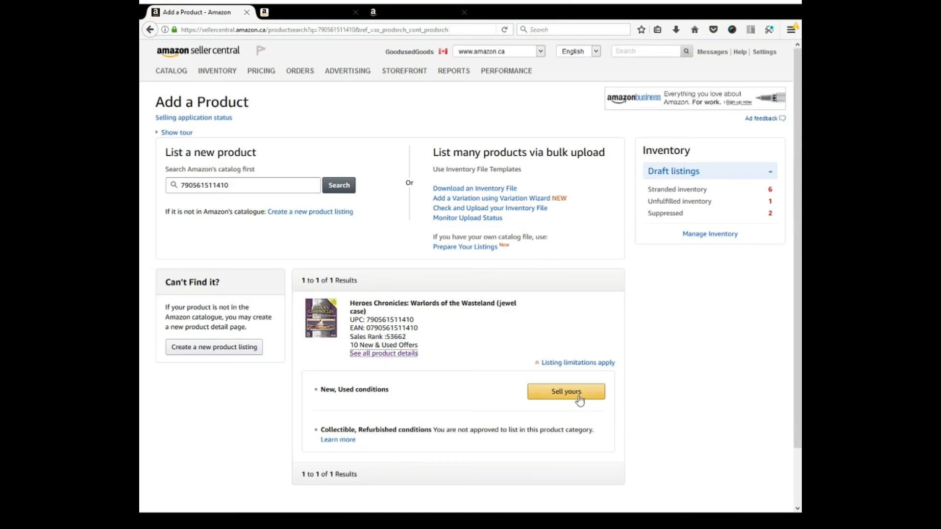